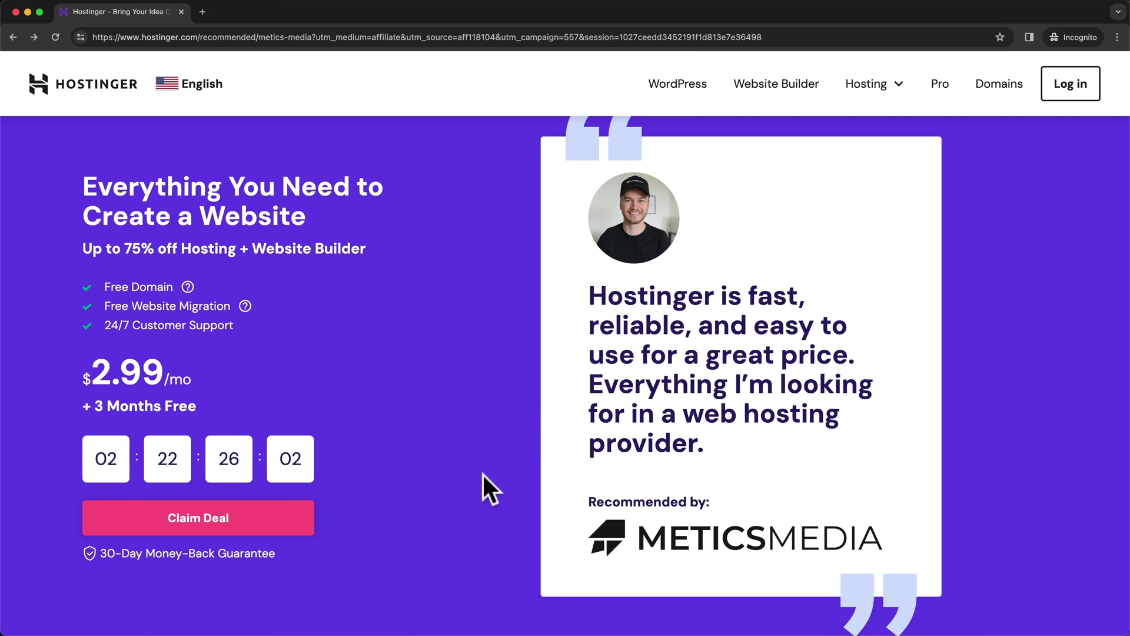
Jump to the hosting plans and review the Business plan features, such as Free CDN
{"action": "left_click", "coordinate": [268, 524]}
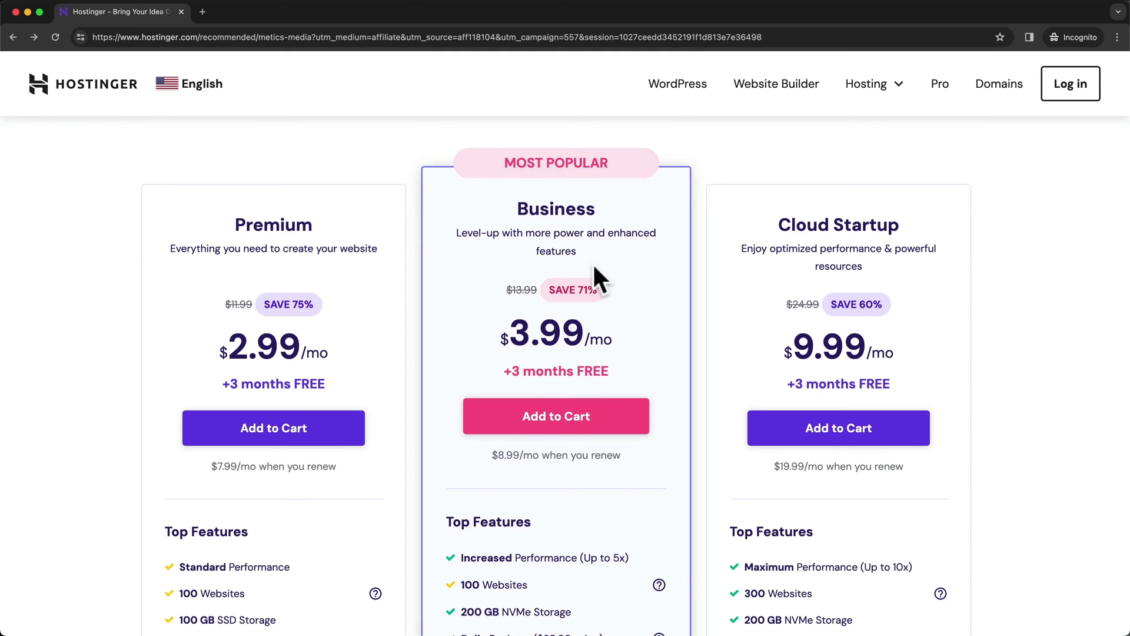
{"action": "scroll", "coordinate": [628, 324], "scroll_direction": "down", "scroll_amount": 7}
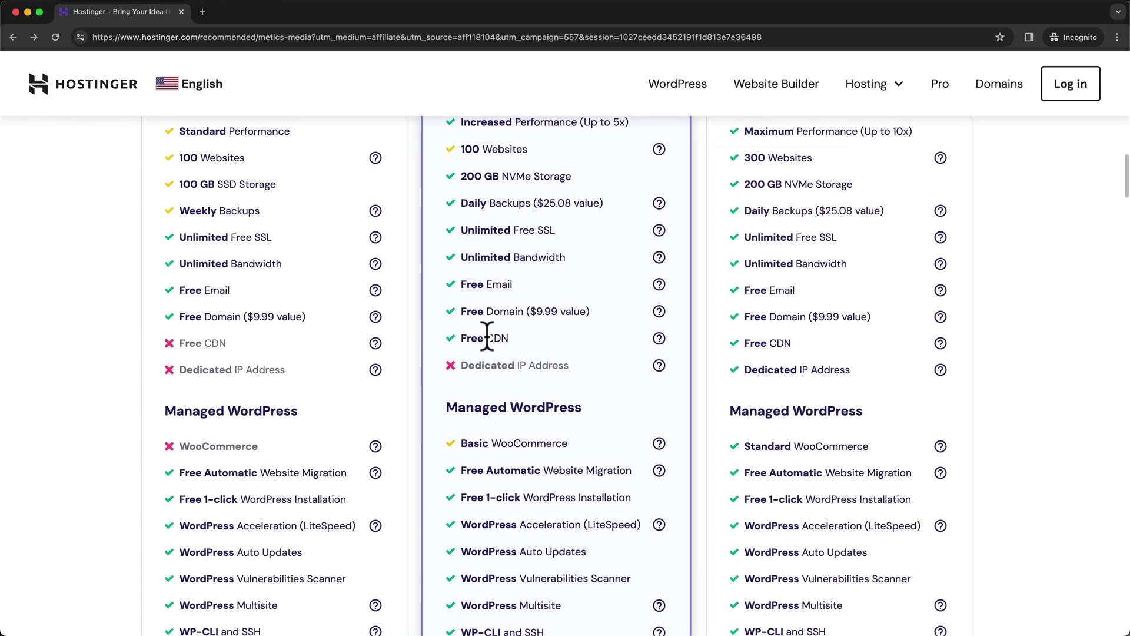
{"action": "left_click_drag", "start_coordinate": [486, 338], "coordinate": [509, 338]}
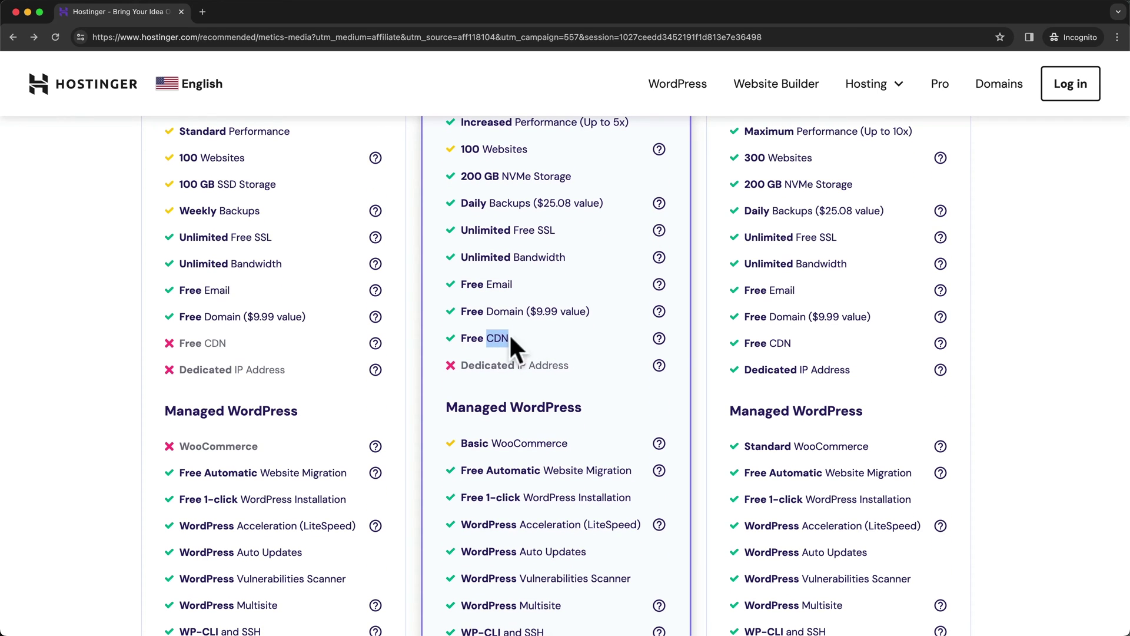
{"action": "left_click", "coordinate": [560, 338]}
{"action": "scroll", "coordinate": [560, 341], "scroll_direction": "up", "scroll_amount": 3}
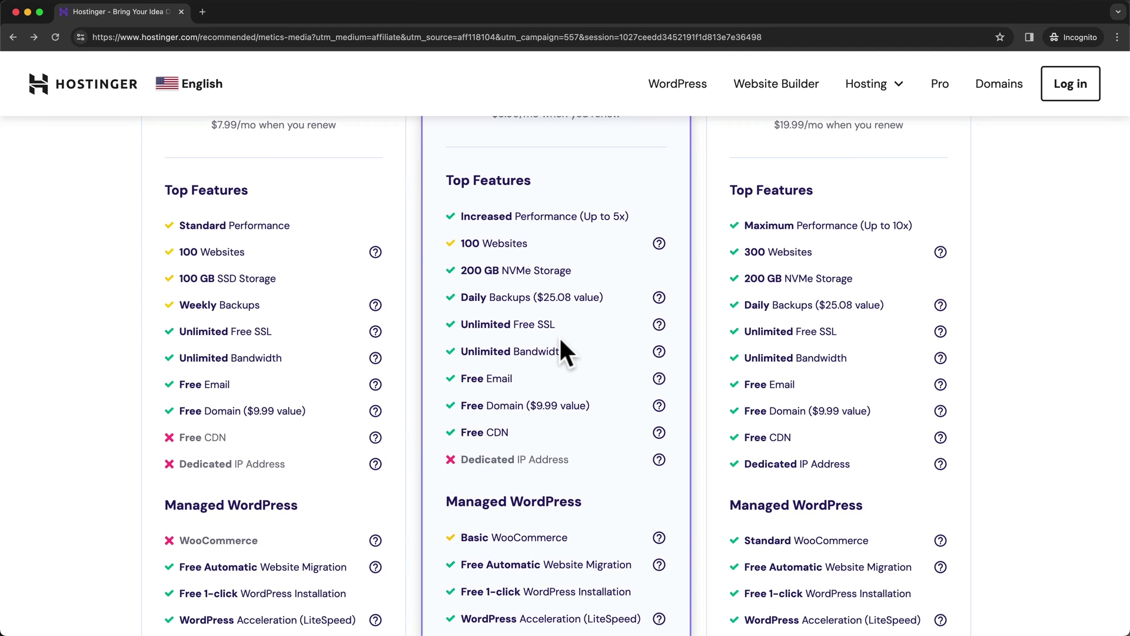
{"action": "scroll", "coordinate": [560, 342], "scroll_direction": "up", "scroll_amount": 8}
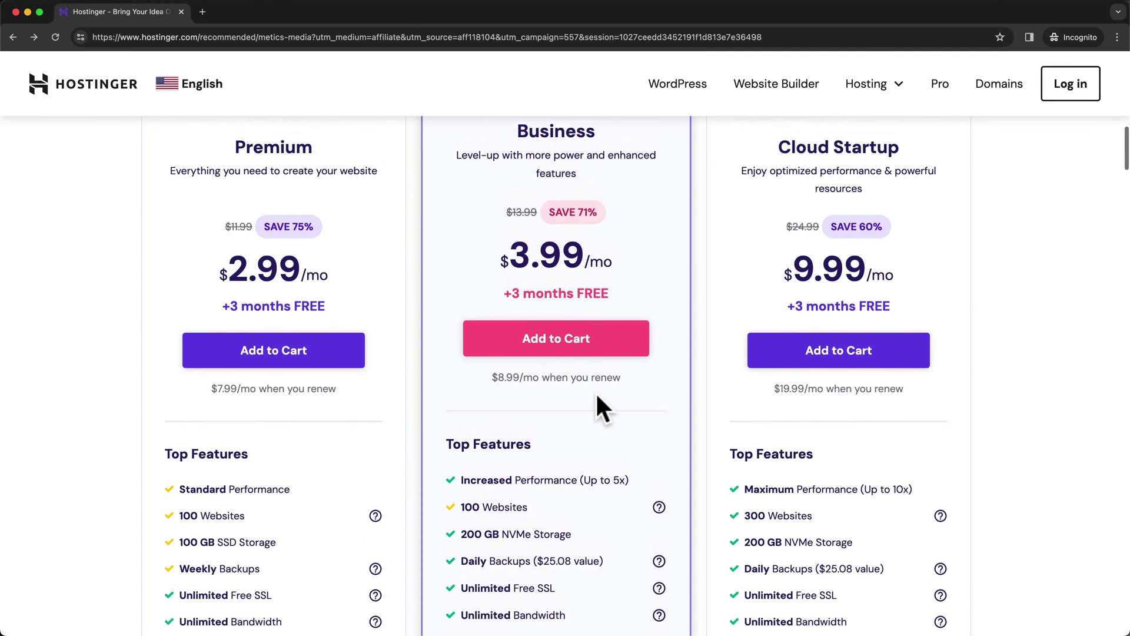
{"action": "scroll", "coordinate": [596, 395], "scroll_direction": "up", "scroll_amount": 2}
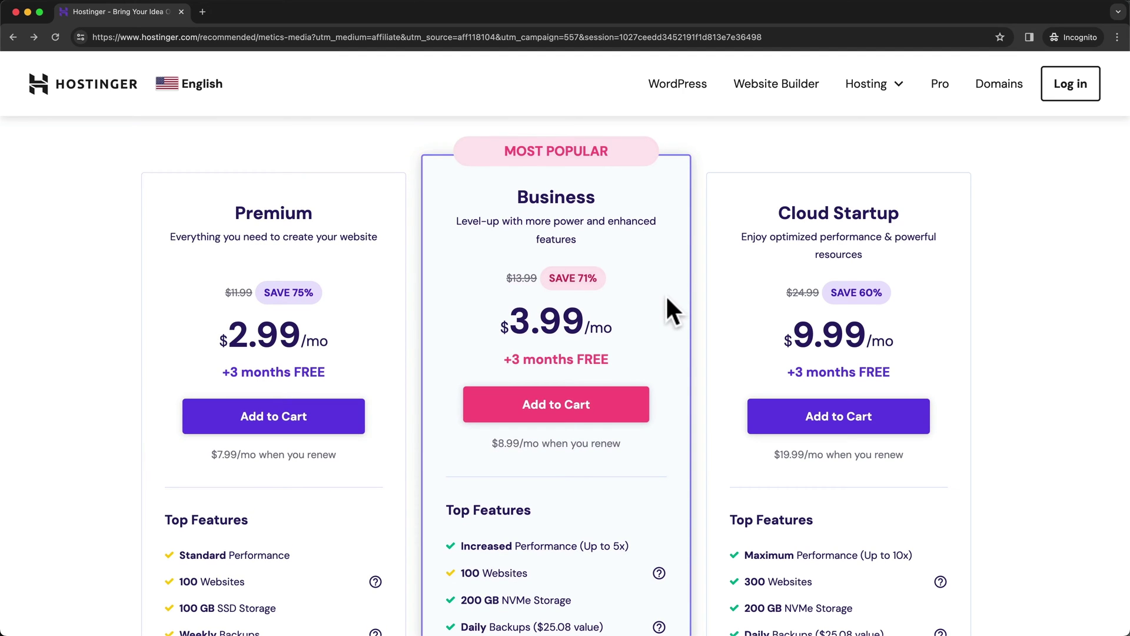
{"action": "left_click", "coordinate": [564, 412]}
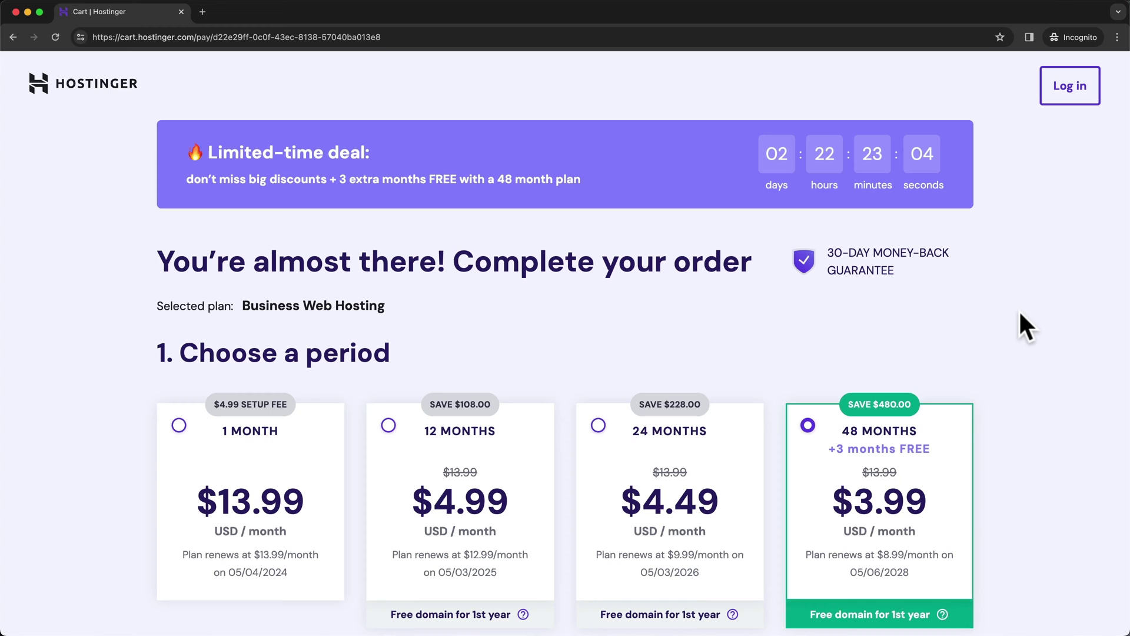
{"action": "scroll", "coordinate": [1020, 313], "scroll_direction": "down", "scroll_amount": 2}
{"action": "scroll", "coordinate": [1020, 313], "scroll_direction": "down", "scroll_amount": 1}
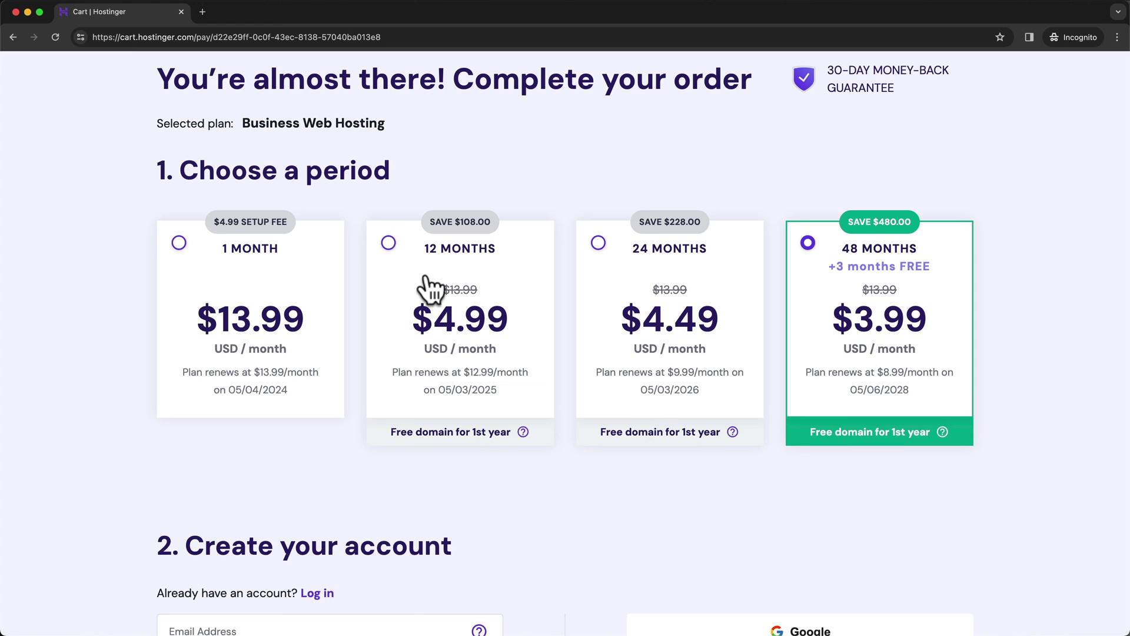
{"action": "scroll", "coordinate": [461, 171], "scroll_direction": "up", "scroll_amount": 1}
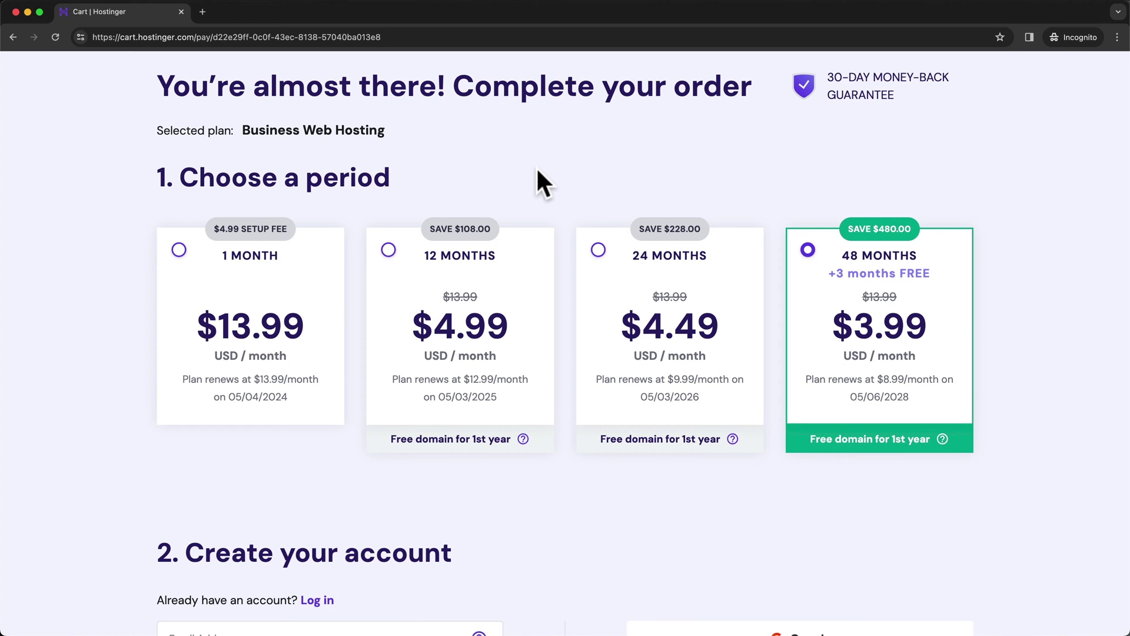
Switch the Business plan billing period to 12 months and scroll down the order page
{"action": "left_click", "coordinate": [390, 252]}
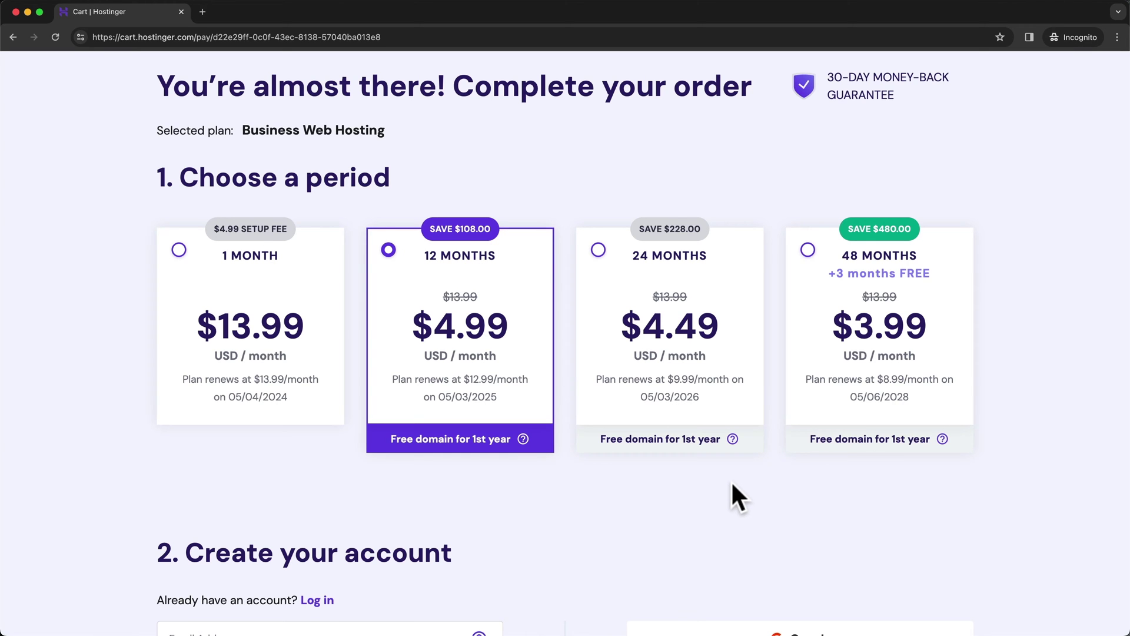
{"action": "scroll", "coordinate": [731, 484], "scroll_direction": "down", "scroll_amount": 5}
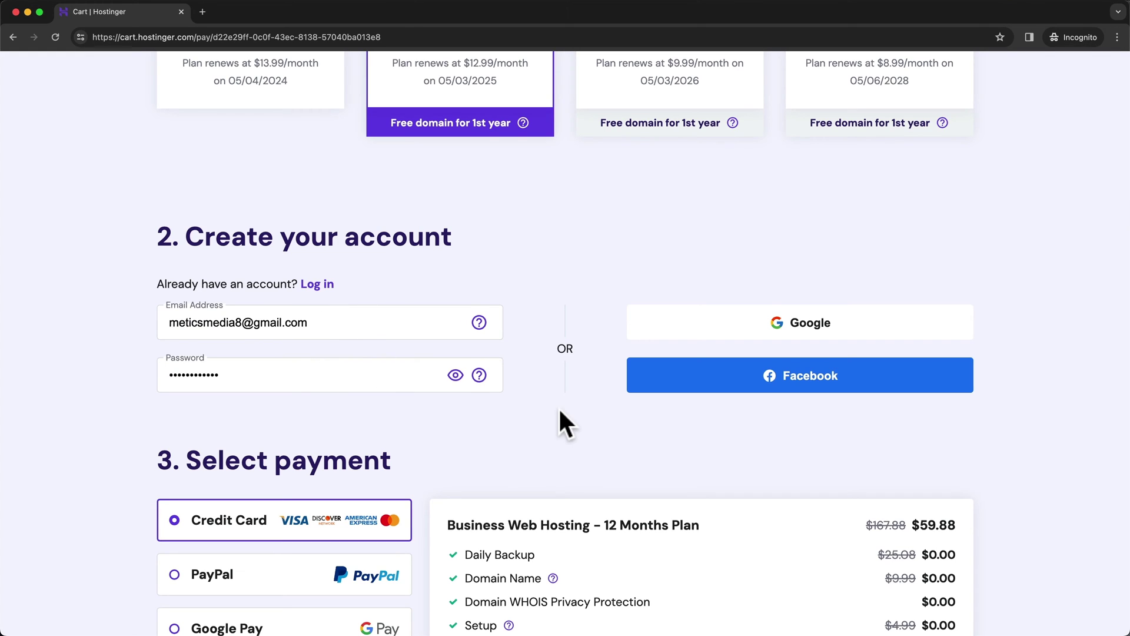
{"action": "scroll", "coordinate": [558, 408], "scroll_direction": "down", "scroll_amount": 3}
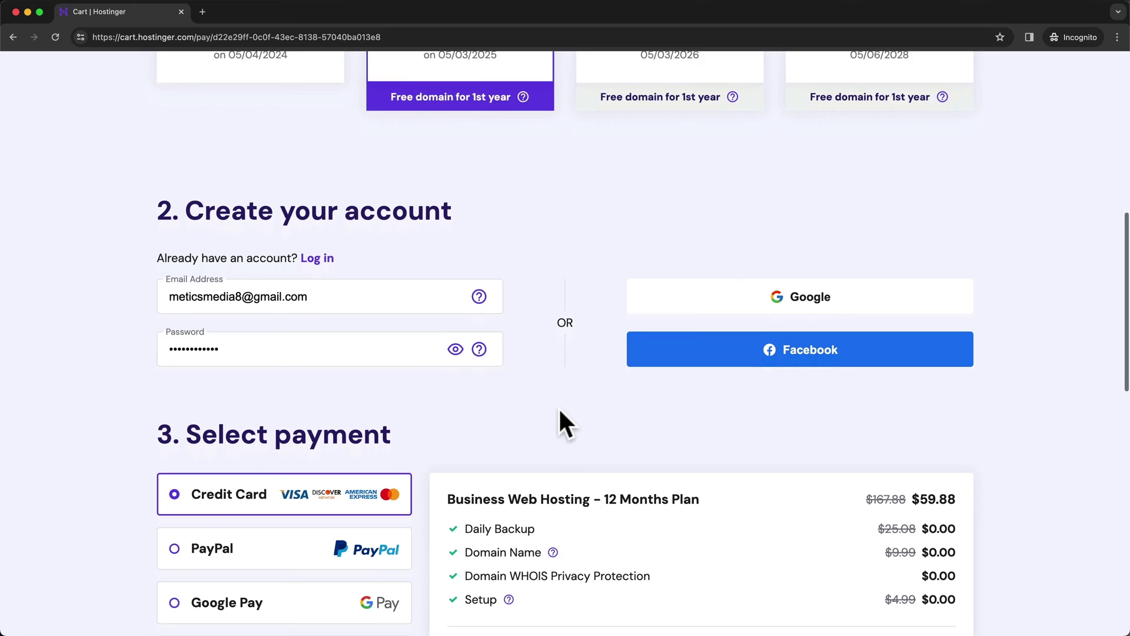
{"action": "scroll", "coordinate": [558, 407], "scroll_direction": "down", "scroll_amount": 3}
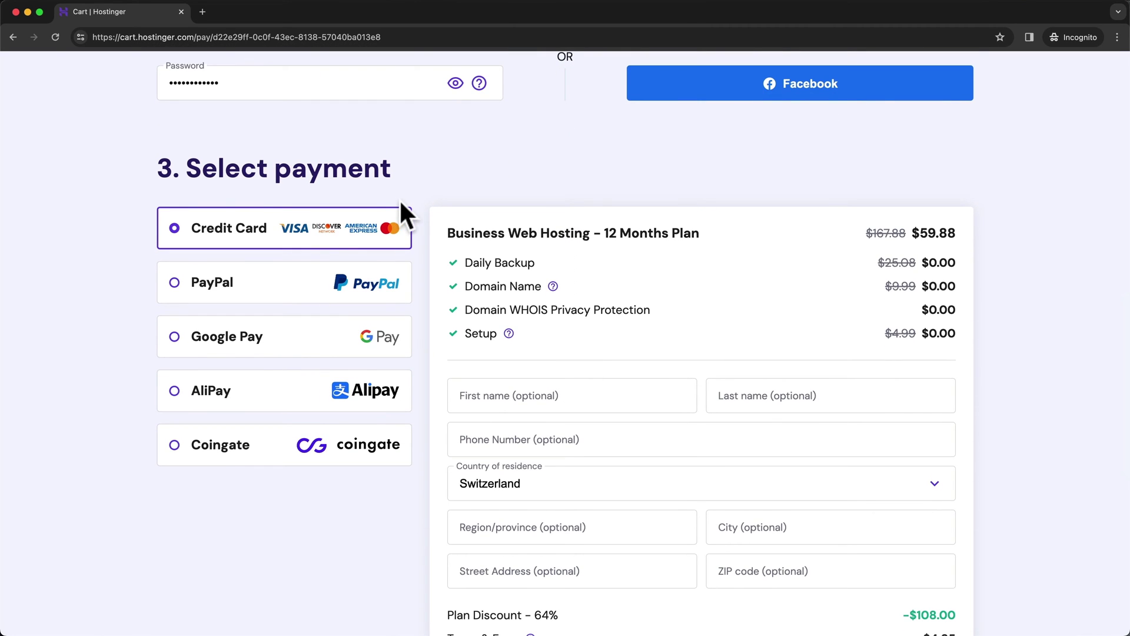
{"action": "scroll", "coordinate": [426, 207], "scroll_direction": "down", "scroll_amount": 5}
{"action": "scroll", "coordinate": [428, 206], "scroll_direction": "down", "scroll_amount": 4}
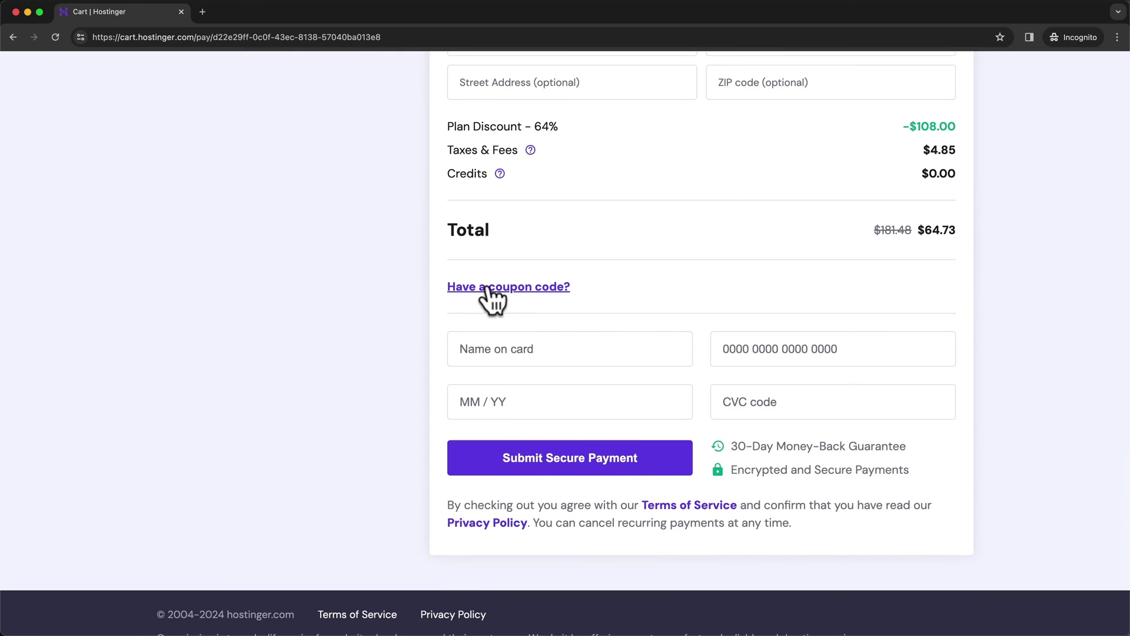
Apply coupon code METICSMEDIA, bringing the order total to $58.26
{"action": "left_click", "coordinate": [509, 288]}
{"action": "left_click", "coordinate": [564, 325]}
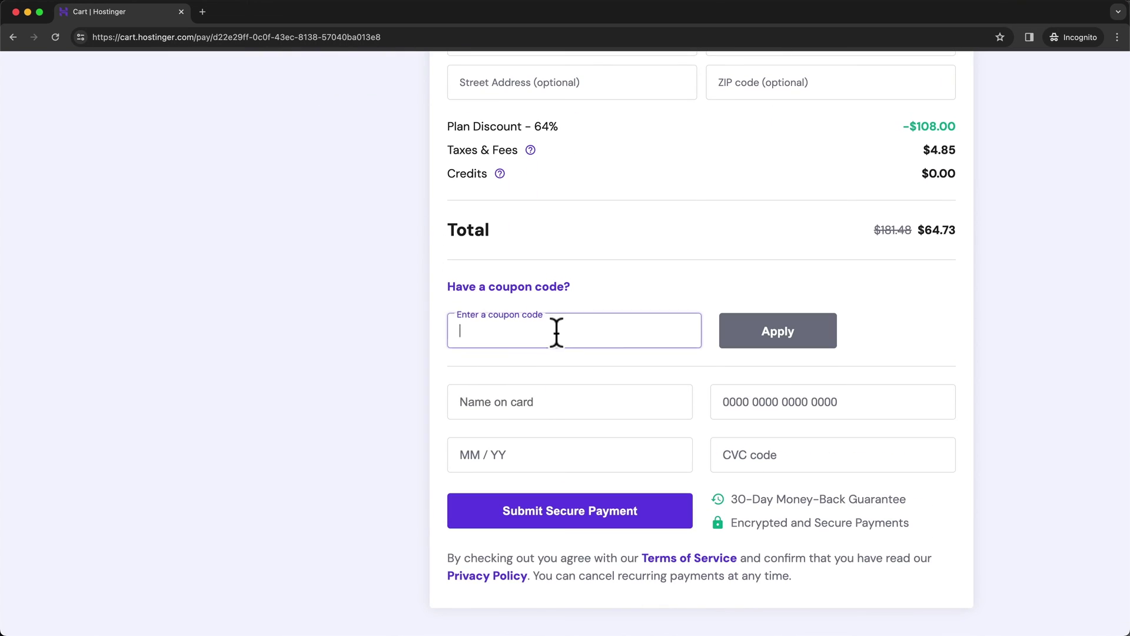
{"action": "type", "text": "METICSMEDIA"}
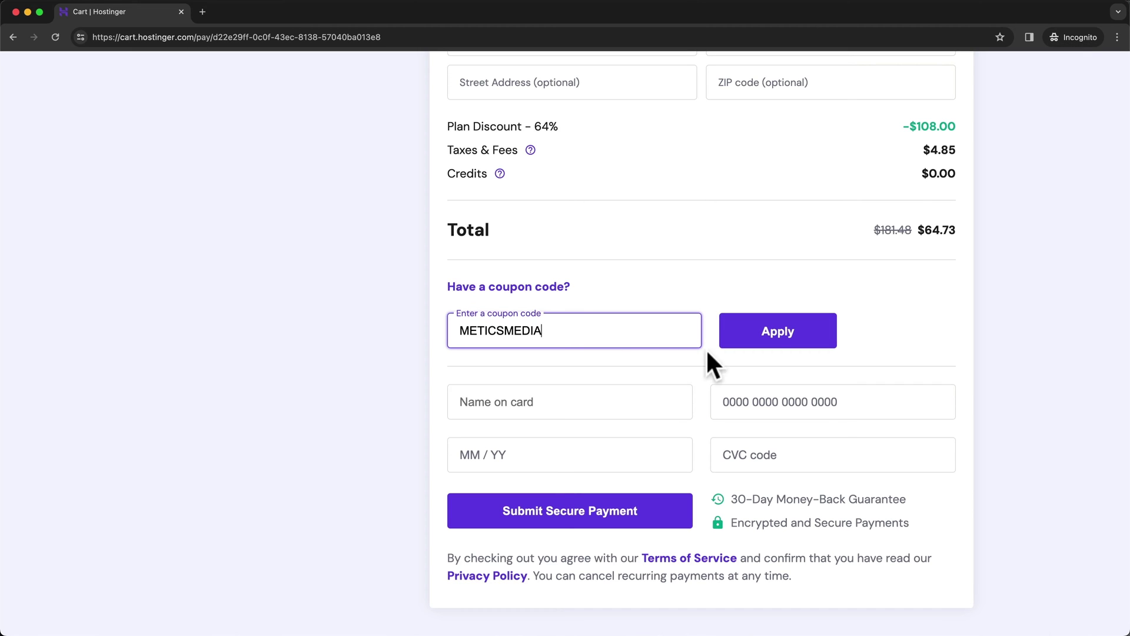
{"action": "left_click", "coordinate": [765, 334]}
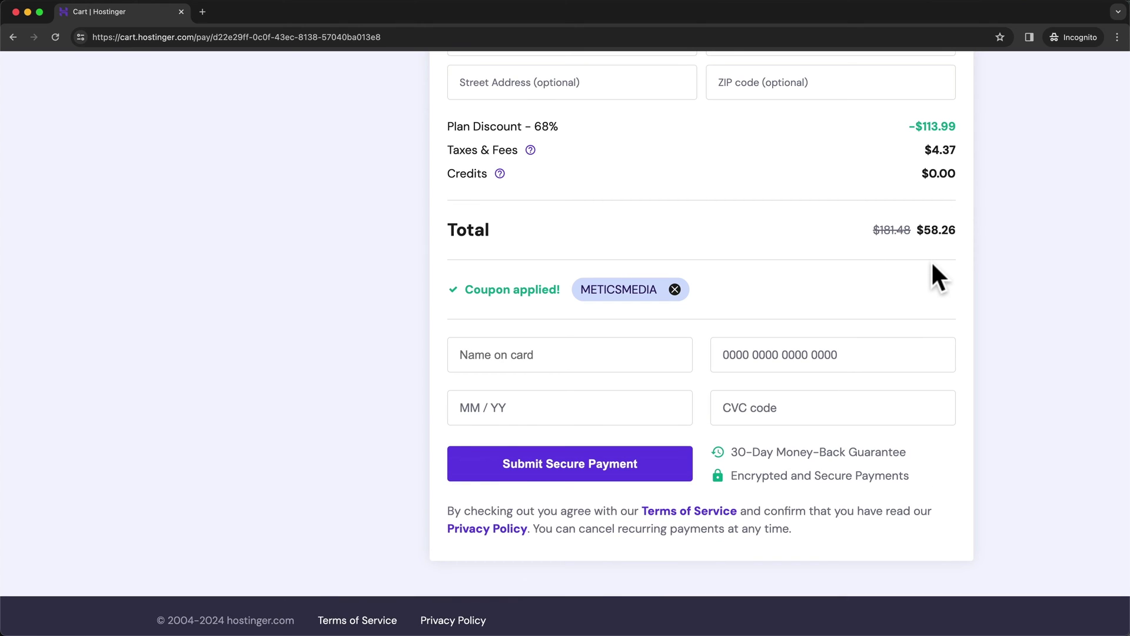
{"action": "scroll", "coordinate": [933, 264], "scroll_direction": "up", "scroll_amount": 4}
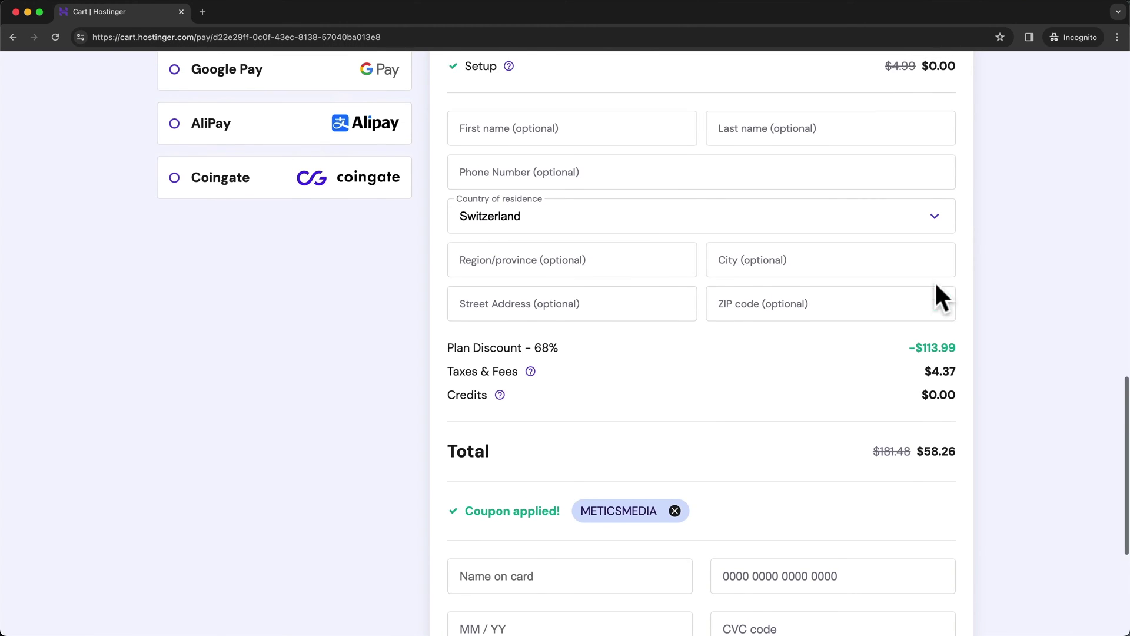
{"action": "scroll", "coordinate": [905, 487], "scroll_direction": "up", "scroll_amount": 5}
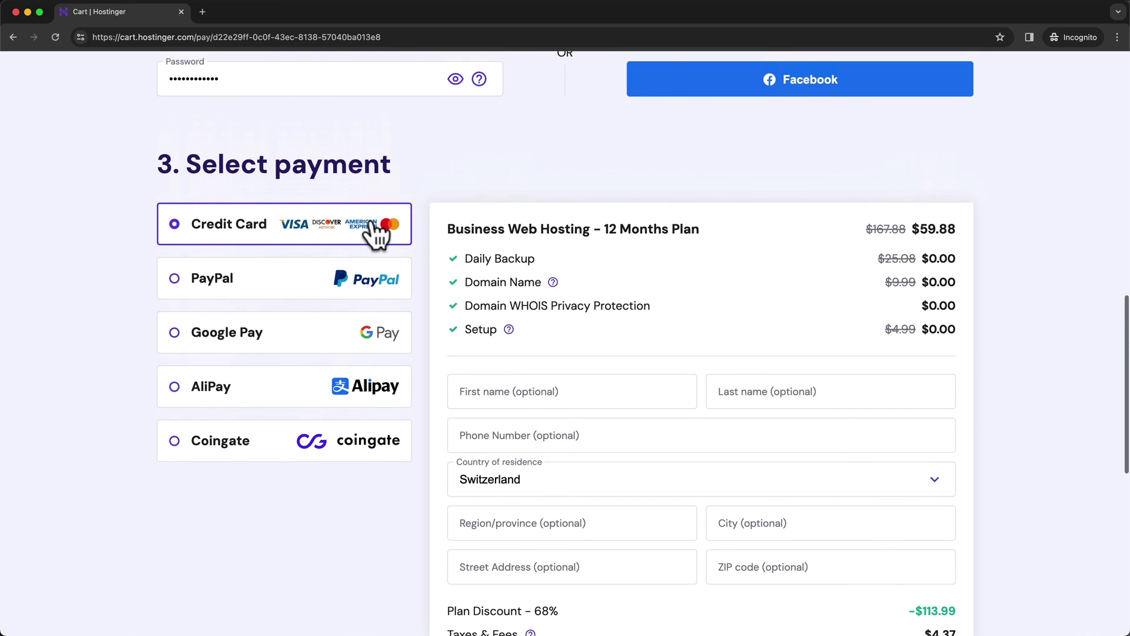
{"action": "scroll", "coordinate": [803, 416], "scroll_direction": "down", "scroll_amount": 2}
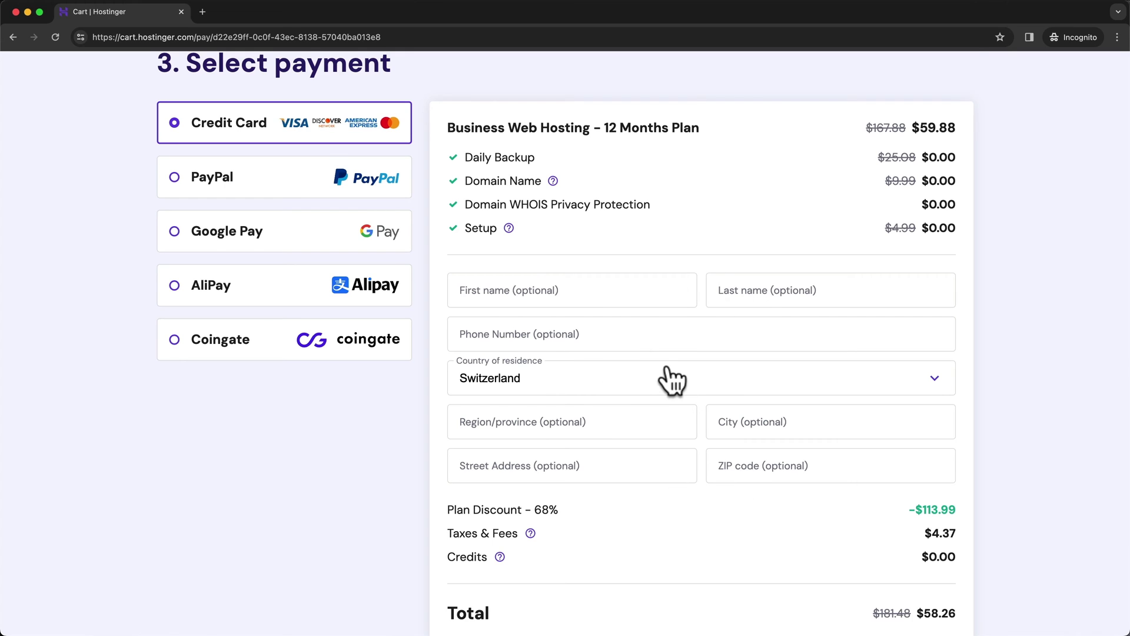
{"action": "scroll", "coordinate": [670, 380], "scroll_direction": "down", "scroll_amount": 6}
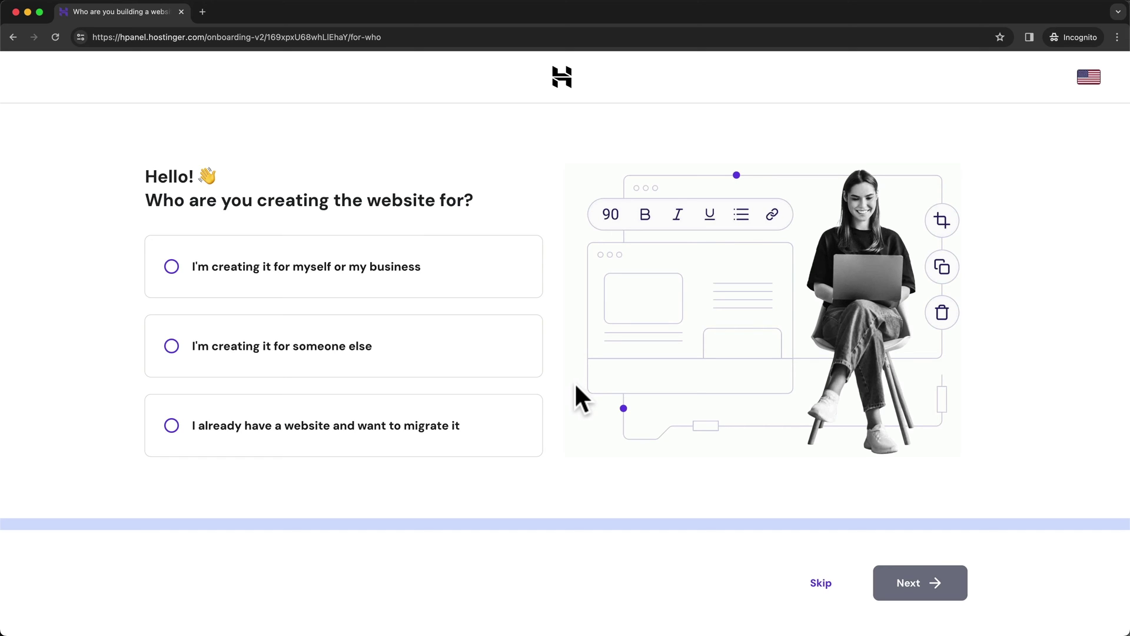
Leave onboarding for the hPanel home, note the pending email verification, and switch to Gmail
{"action": "left_click", "coordinate": [562, 83]}
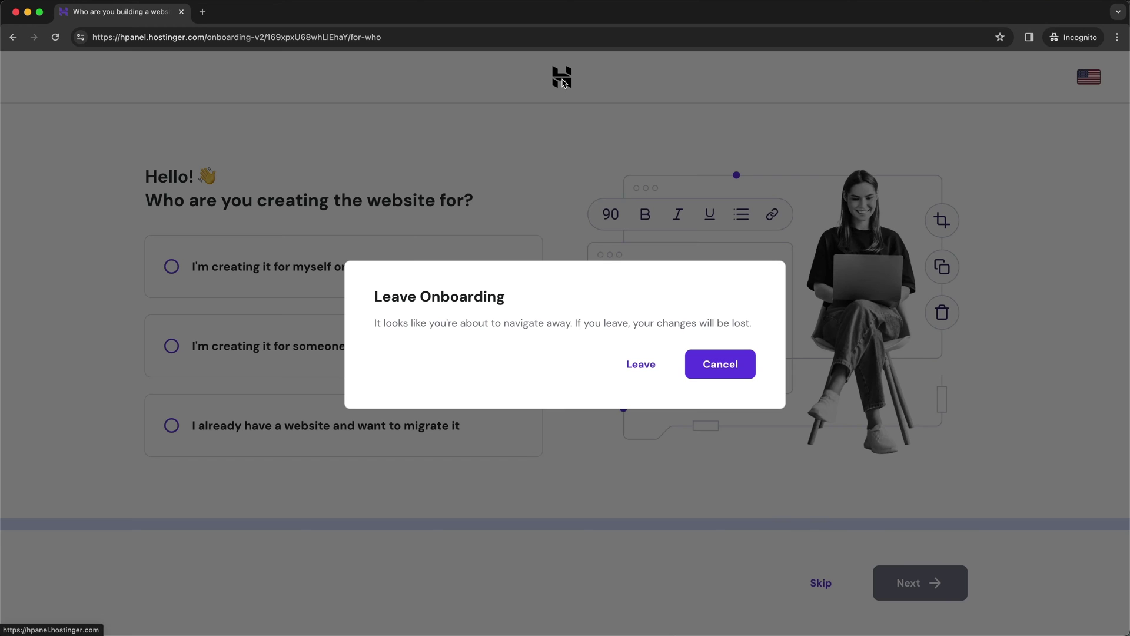
{"action": "left_click", "coordinate": [641, 365]}
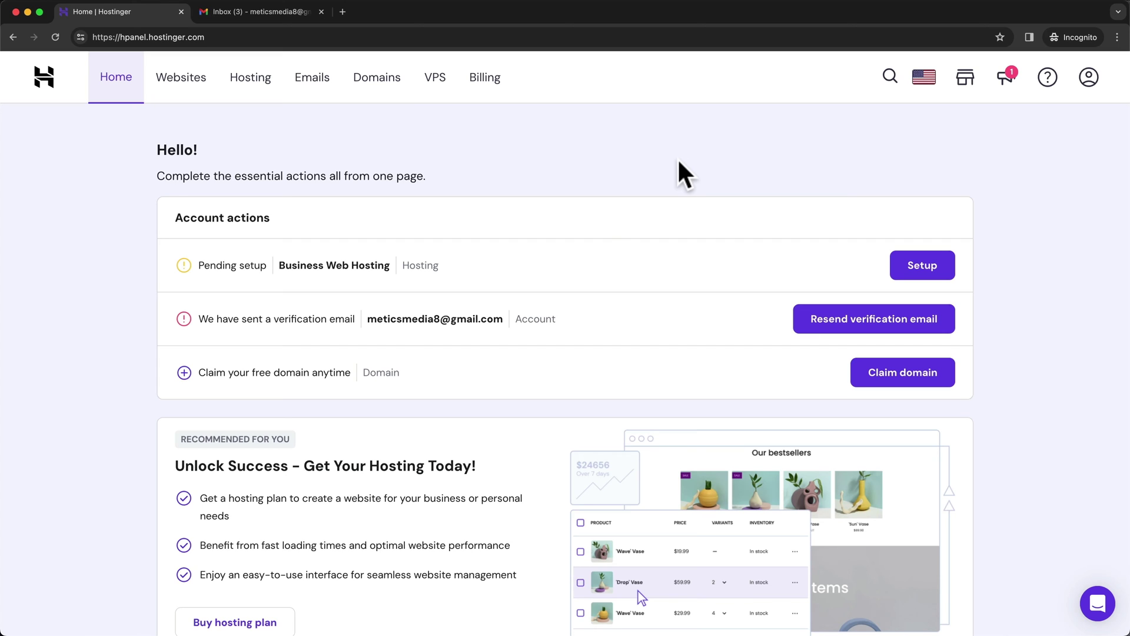
{"action": "left_click_drag", "start_coordinate": [198, 319], "coordinate": [518, 320]}
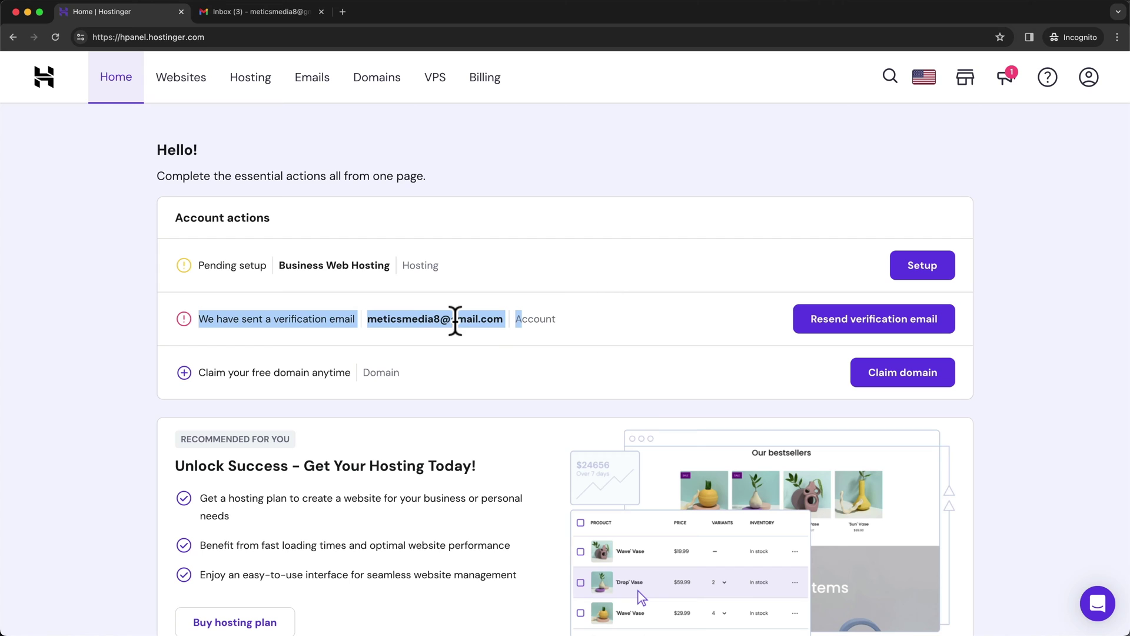
{"action": "left_click", "coordinate": [510, 300]}
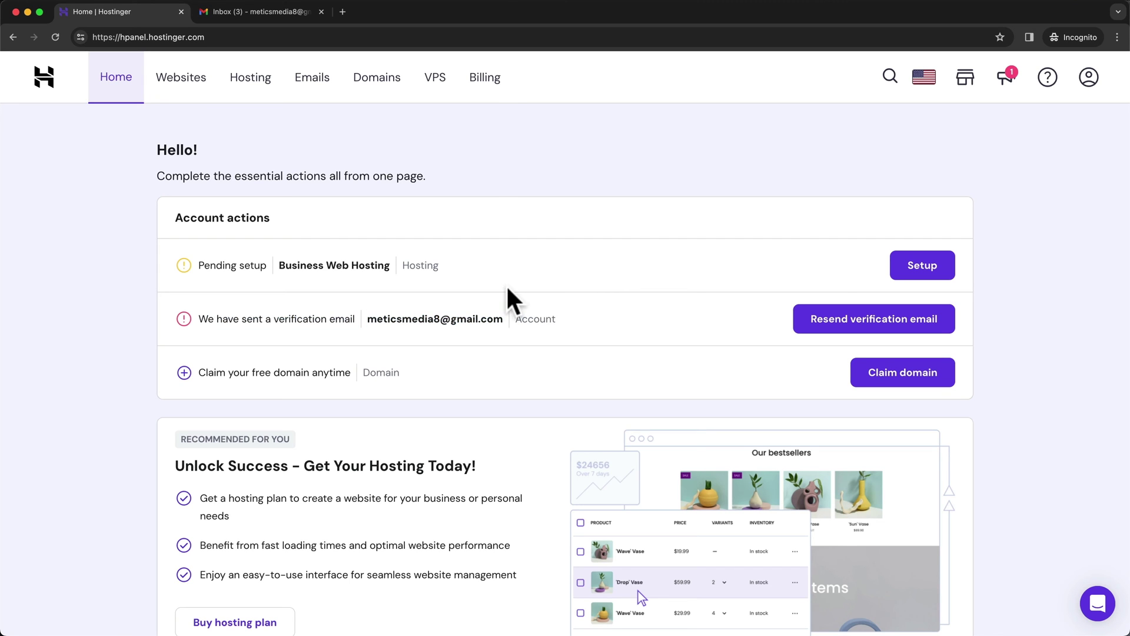
{"action": "left_click", "coordinate": [284, 13]}
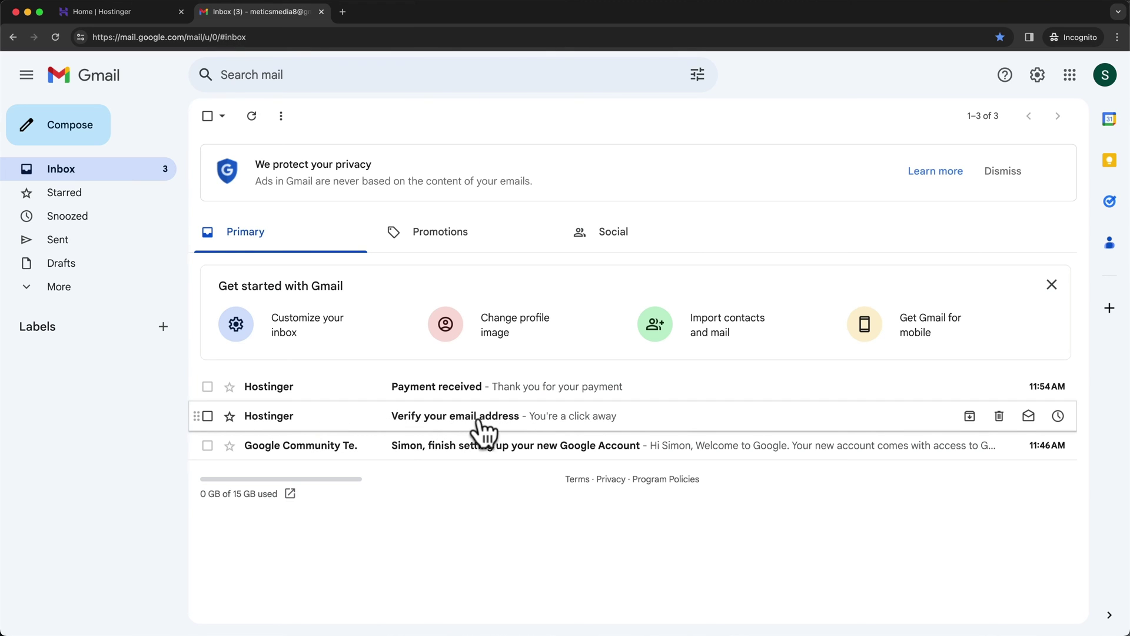
Confirm the email address from Hostinger's verification message, then close the extra tabs
{"action": "left_click", "coordinate": [542, 418]}
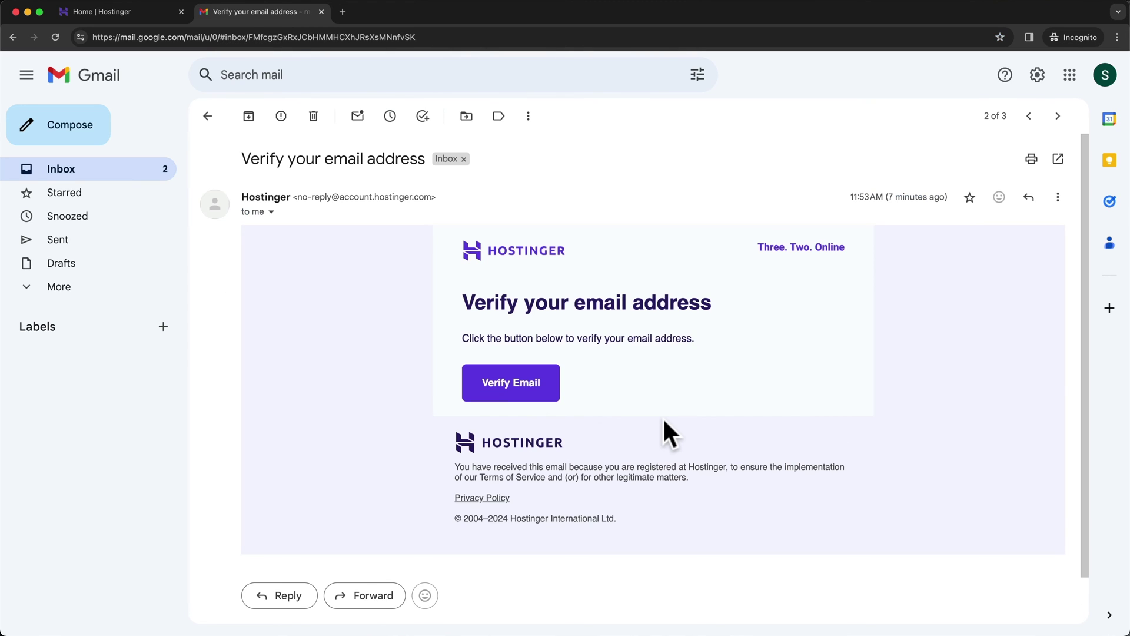
{"action": "left_click", "coordinate": [514, 392]}
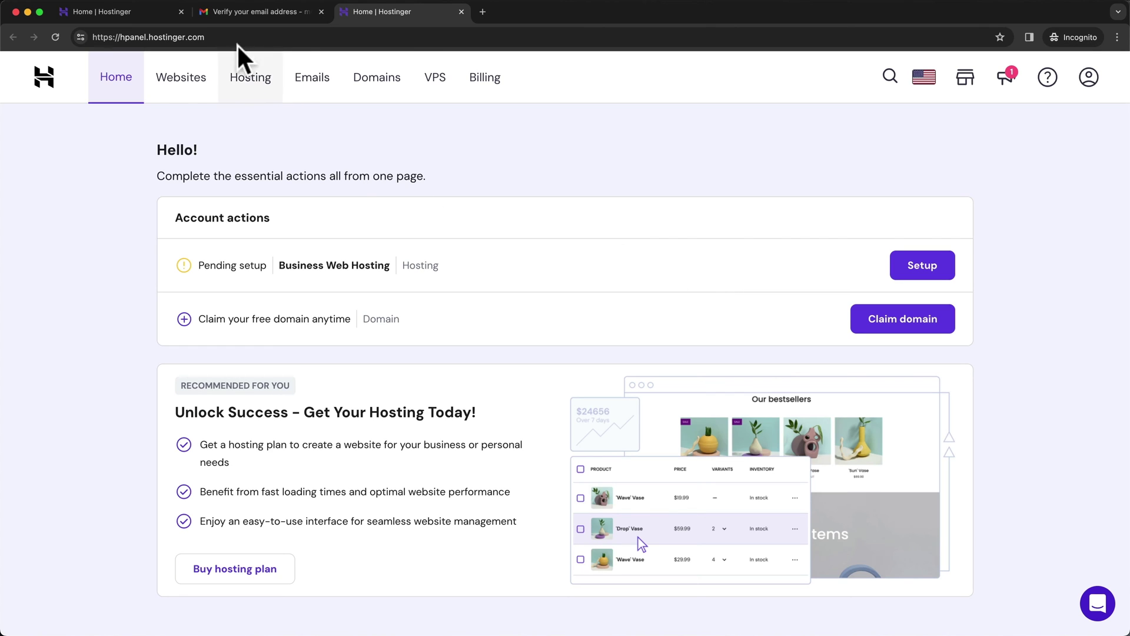
{"action": "left_click", "coordinate": [180, 12]}
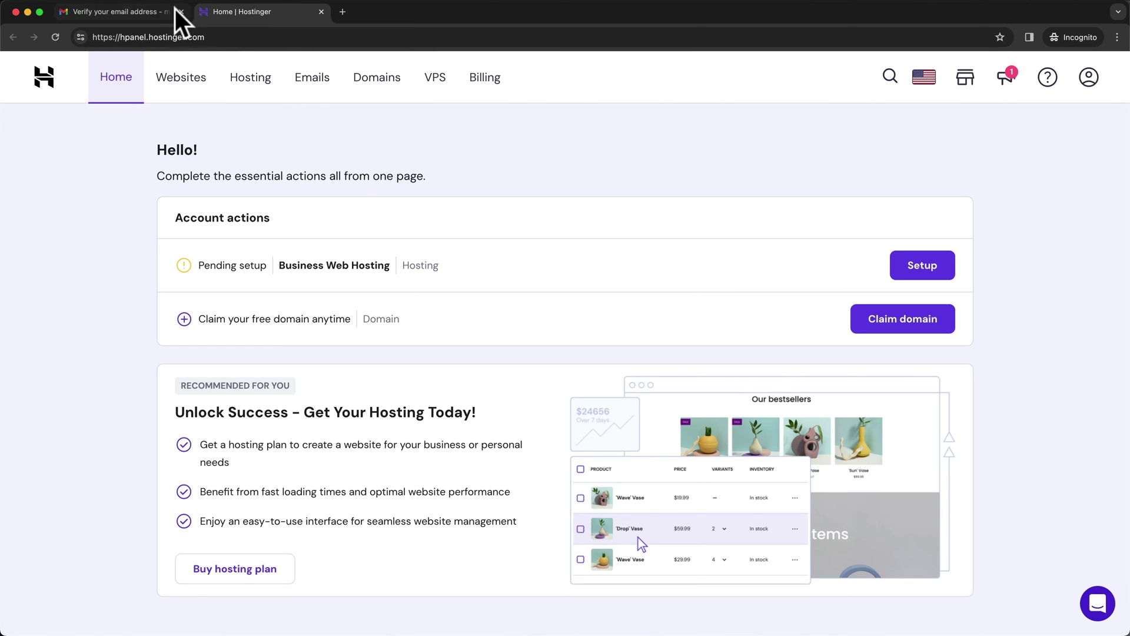
{"action": "left_click", "coordinate": [180, 12]}
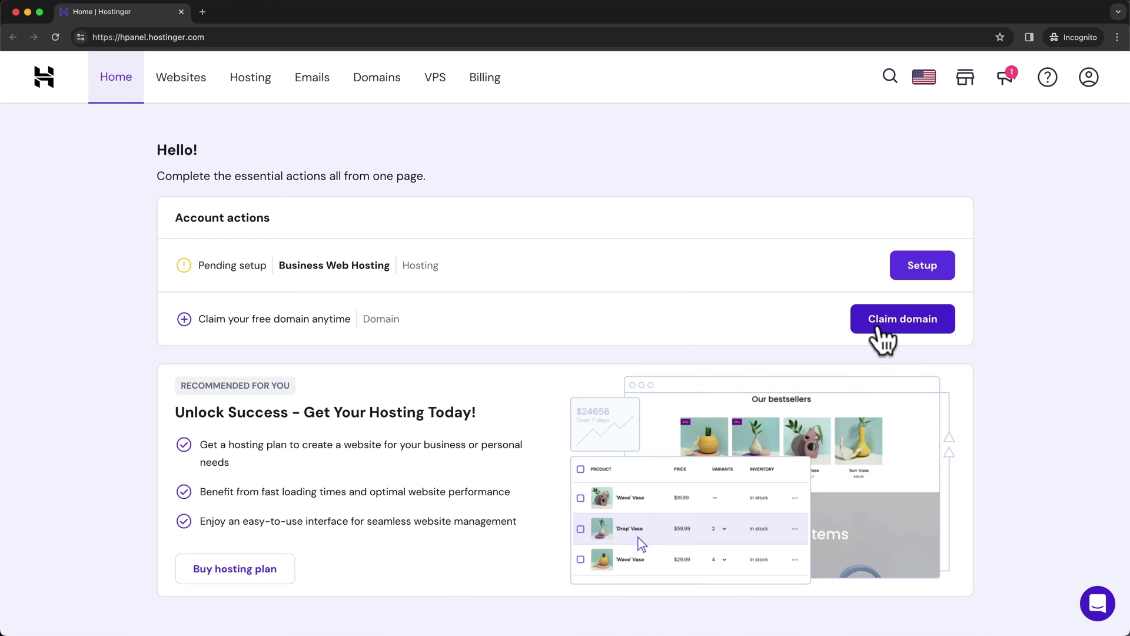
Begin claiming the free domain and set the domain extension to .com
{"action": "left_click", "coordinate": [878, 331]}
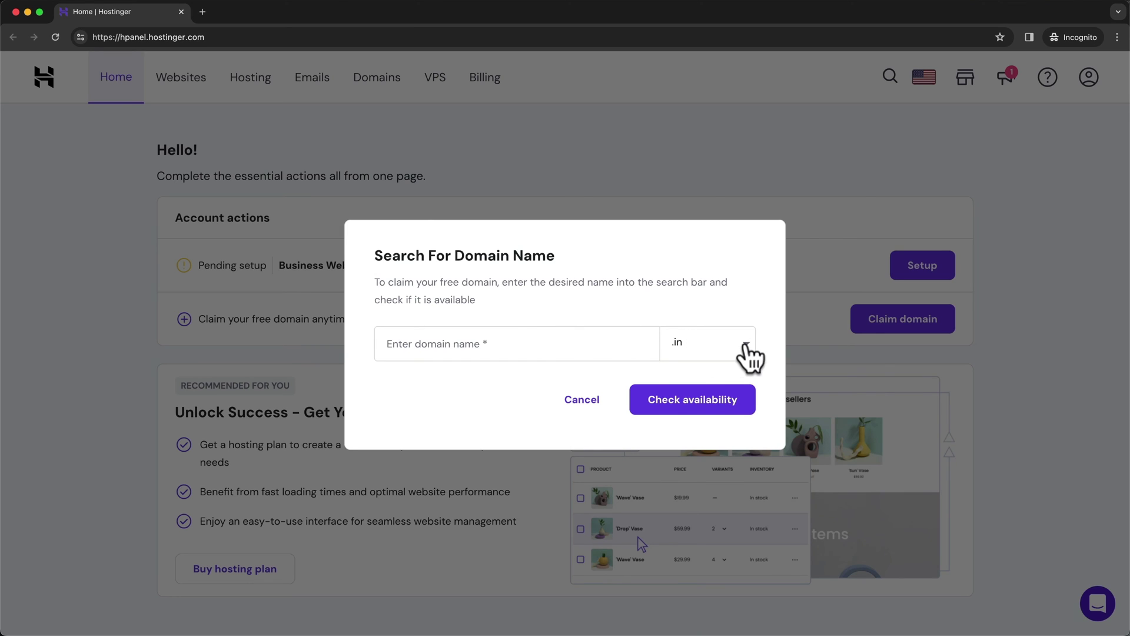
{"action": "left_click", "coordinate": [745, 346]}
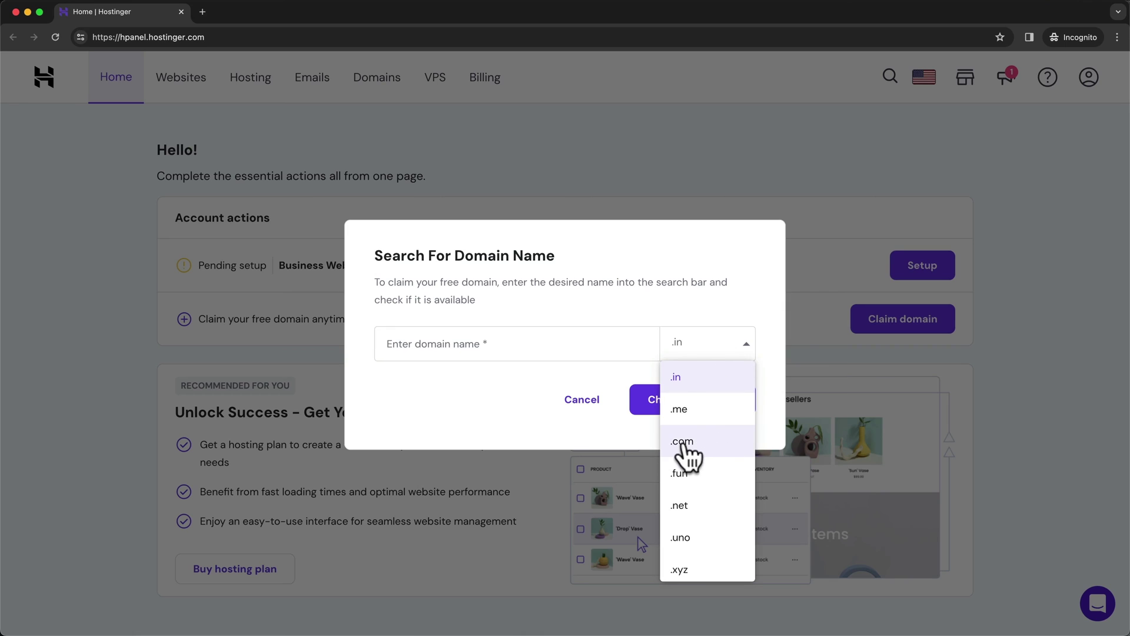
{"action": "left_click", "coordinate": [682, 443]}
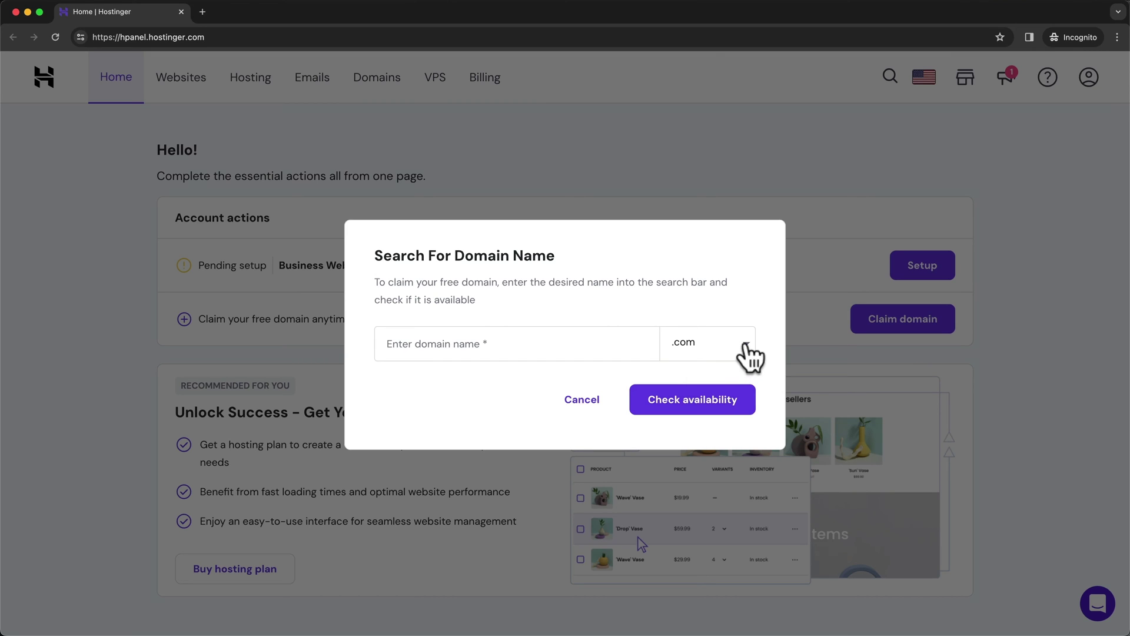
{"action": "left_click", "coordinate": [745, 347]}
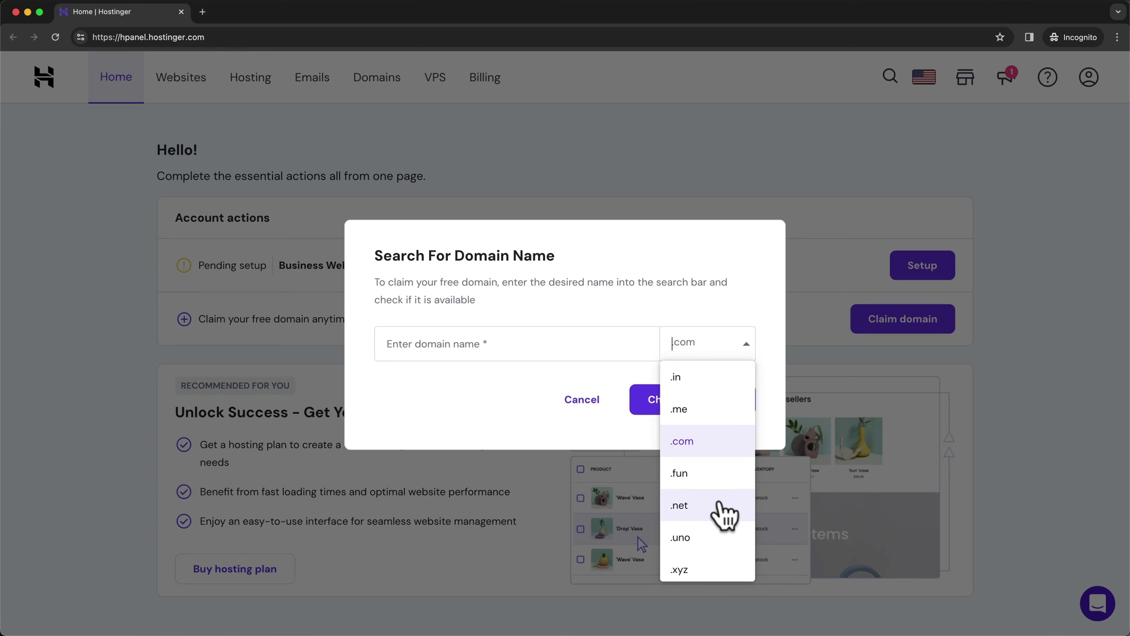
{"action": "left_click", "coordinate": [721, 448]}
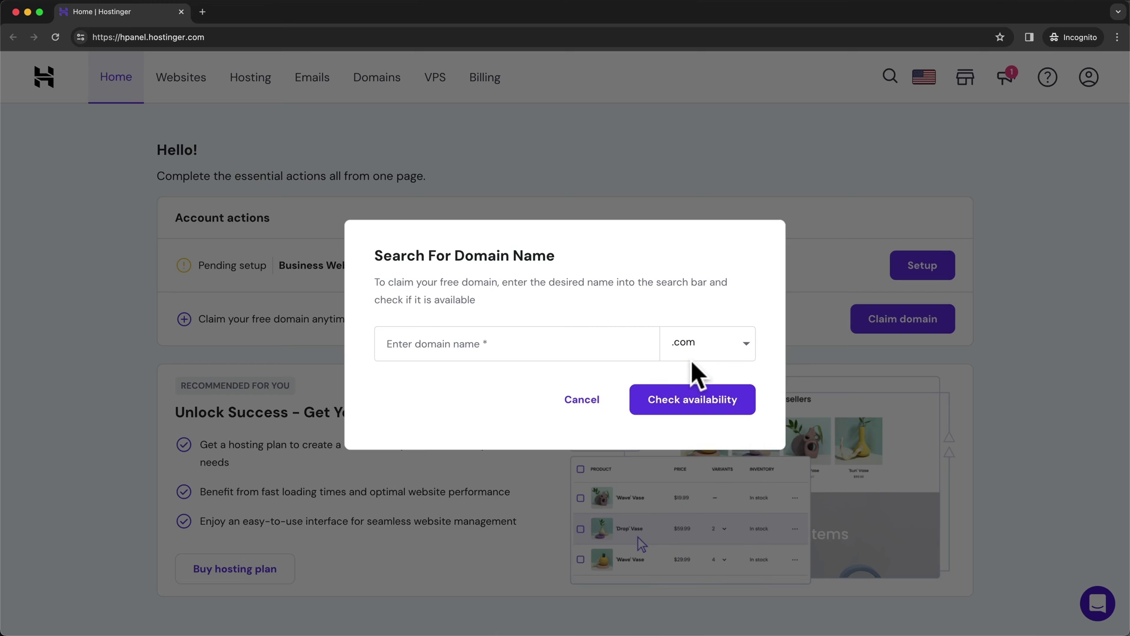
Search for meticsmedia1.com and confirm it is available free for the first year
{"action": "left_click", "coordinate": [472, 345]}
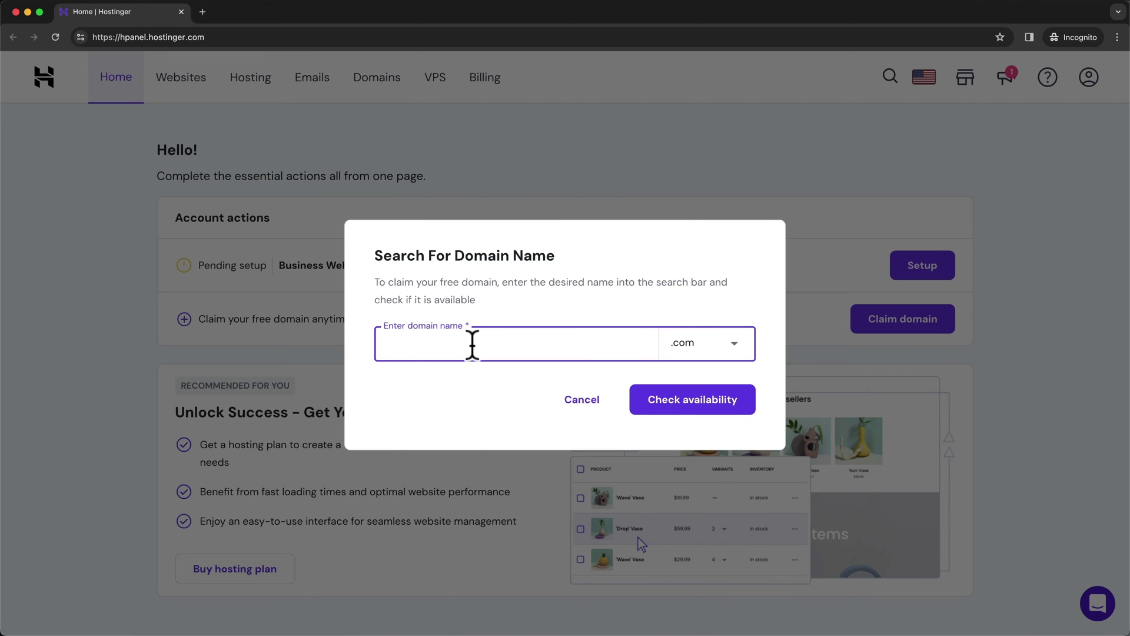
{"action": "type", "text": "meticsmedai"}
{"action": "key", "text": "BackSpace"}
{"action": "key", "text": "BackSpace"}
{"action": "type", "text": "ia"}
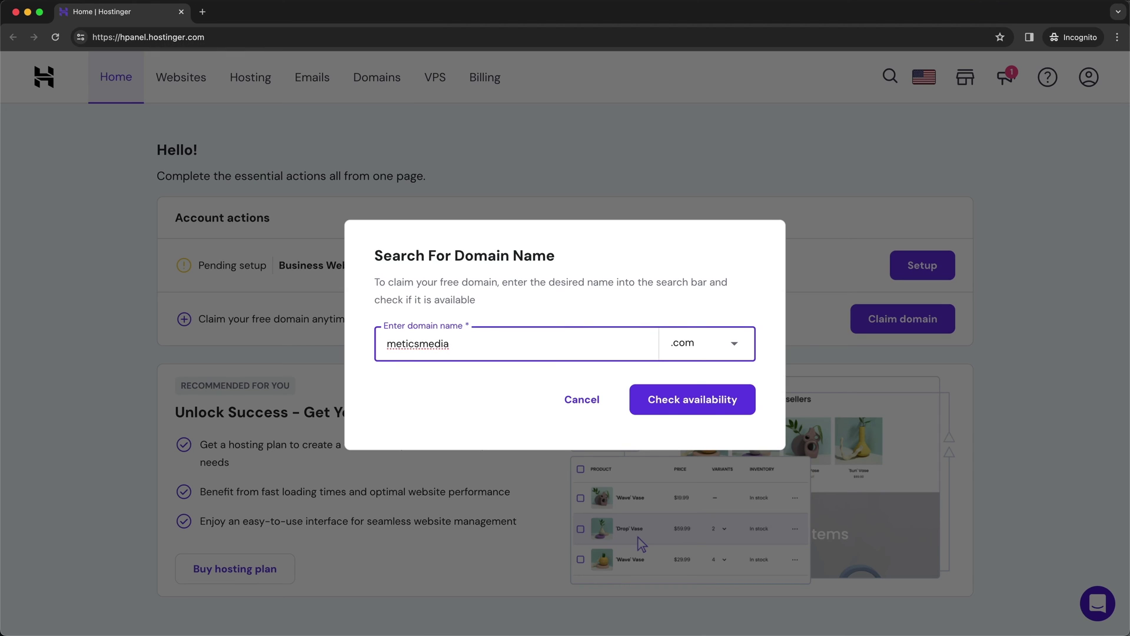
{"action": "type", "text": "1"}
{"action": "left_click", "coordinate": [445, 396]}
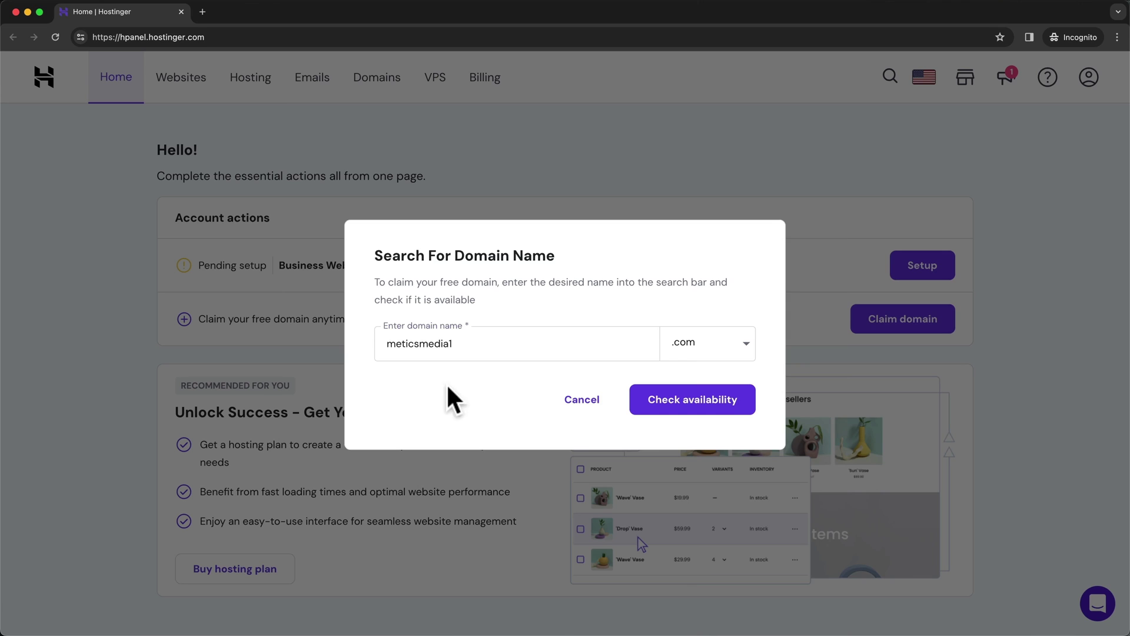
{"action": "left_click", "coordinate": [681, 412]}
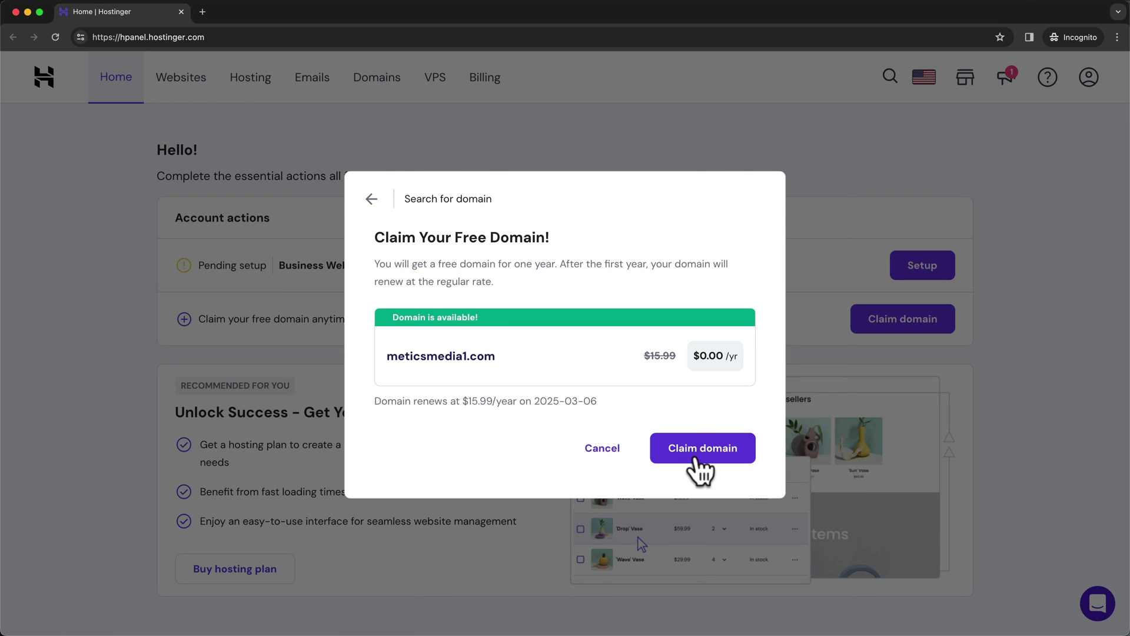
Claim meticsmedia1.com and continue past the domain confirmation page
{"action": "left_click", "coordinate": [699, 465]}
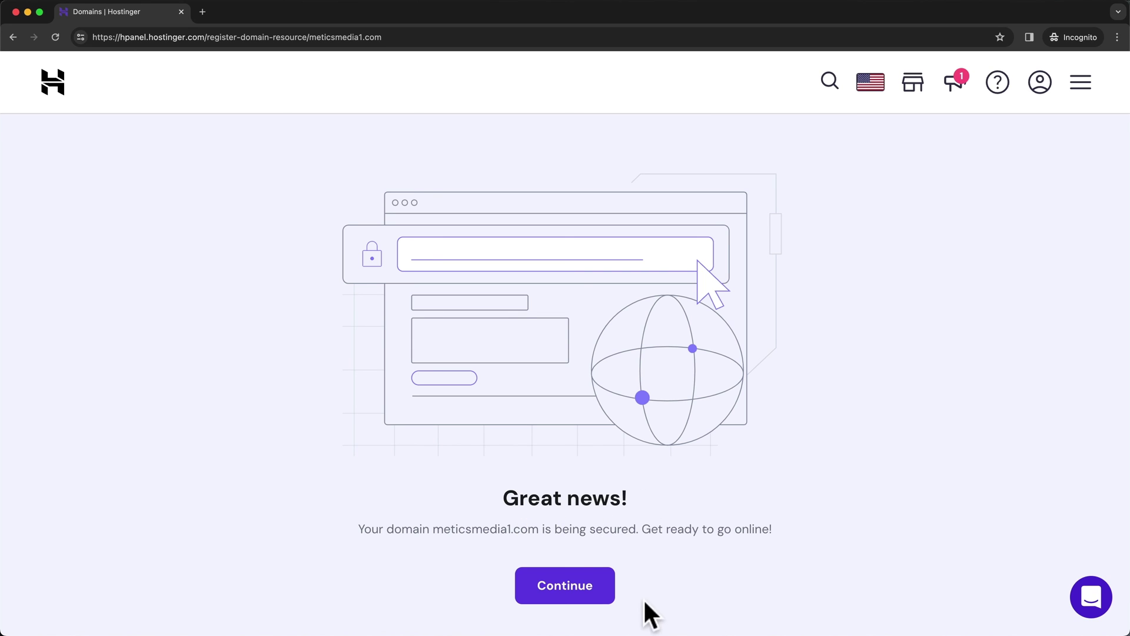
{"action": "left_click", "coordinate": [587, 589]}
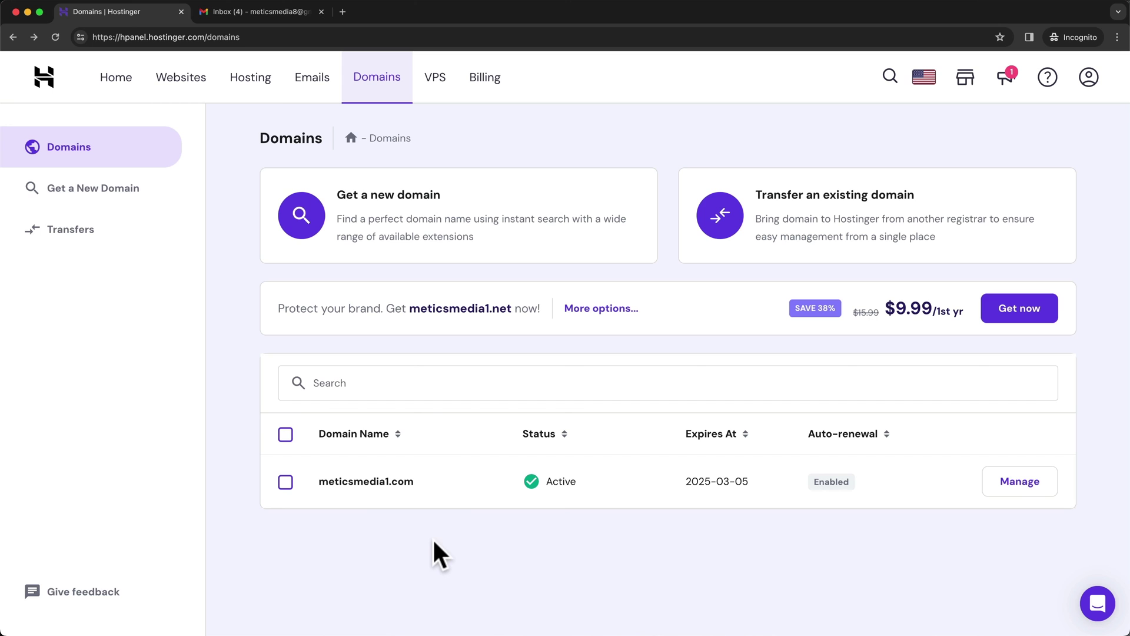
Open the meticsmedia1.com overview, check the pending verification notice, and switch to Gmail
{"action": "left_click", "coordinate": [383, 481]}
{"action": "scroll", "coordinate": [464, 435], "scroll_direction": "down", "scroll_amount": 3}
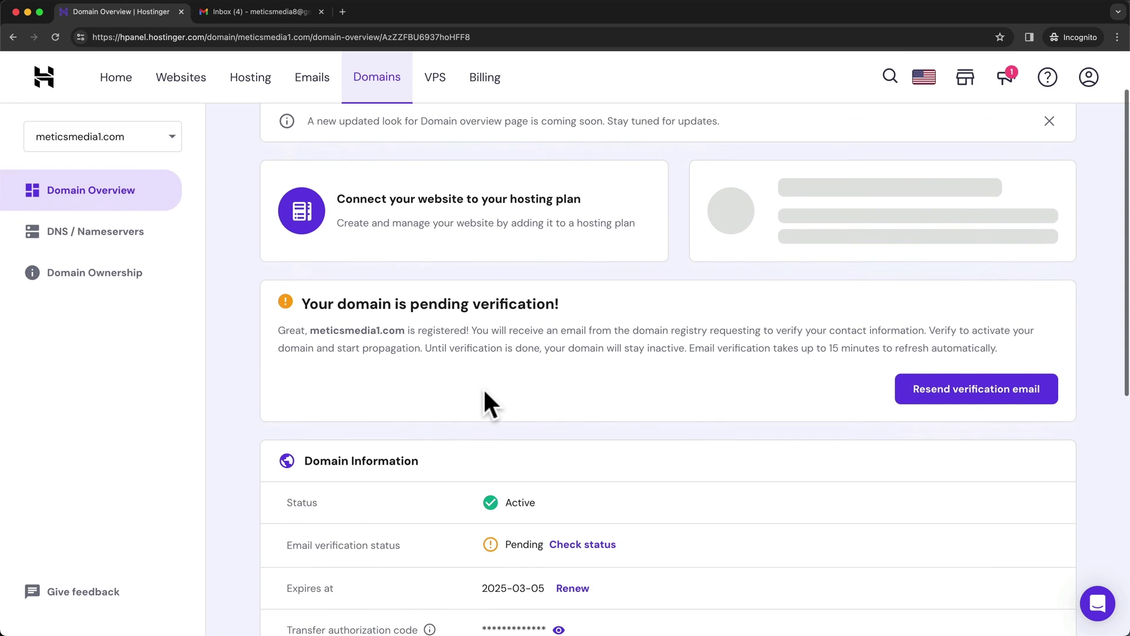
{"action": "left_click_drag", "start_coordinate": [418, 297], "coordinate": [563, 299]}
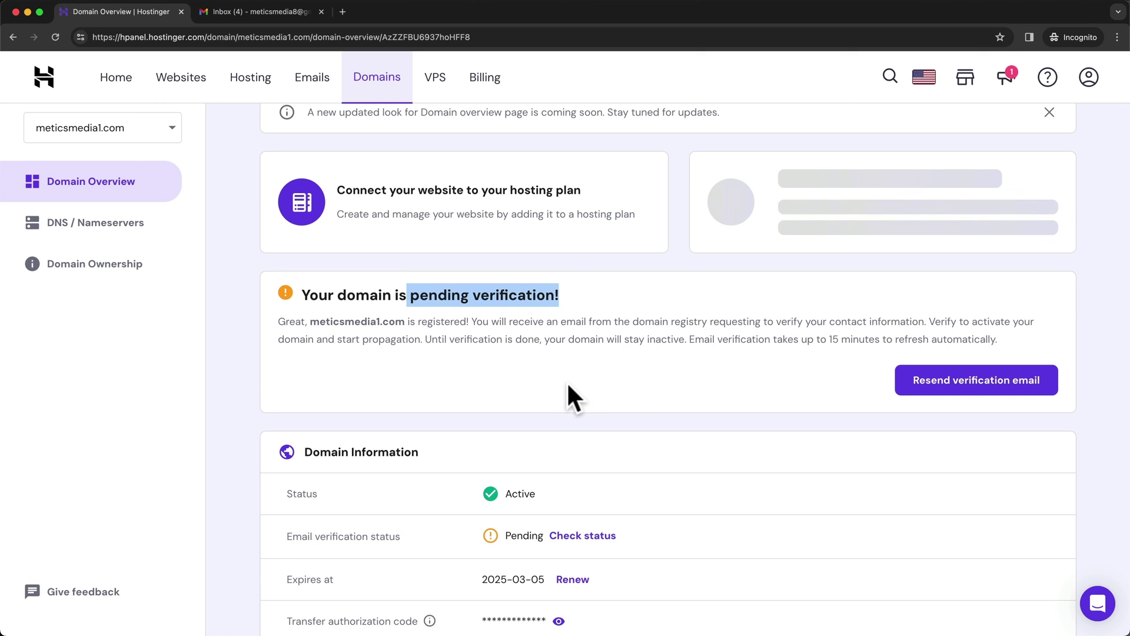
{"action": "scroll", "coordinate": [567, 380], "scroll_direction": "down", "scroll_amount": 3}
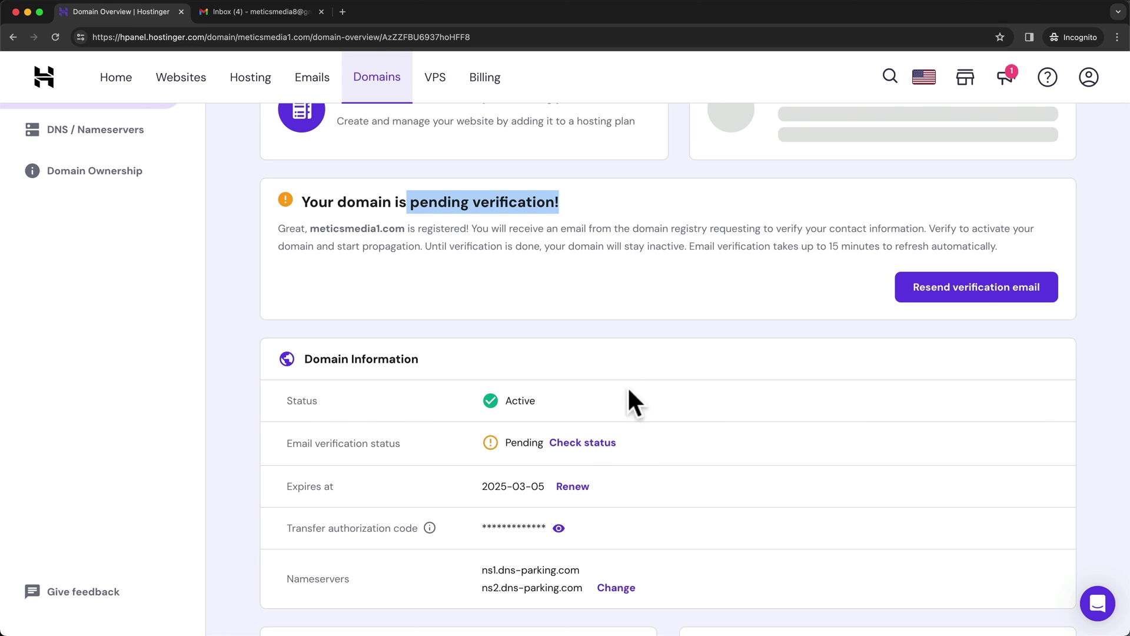
{"action": "left_click", "coordinate": [287, 13]}
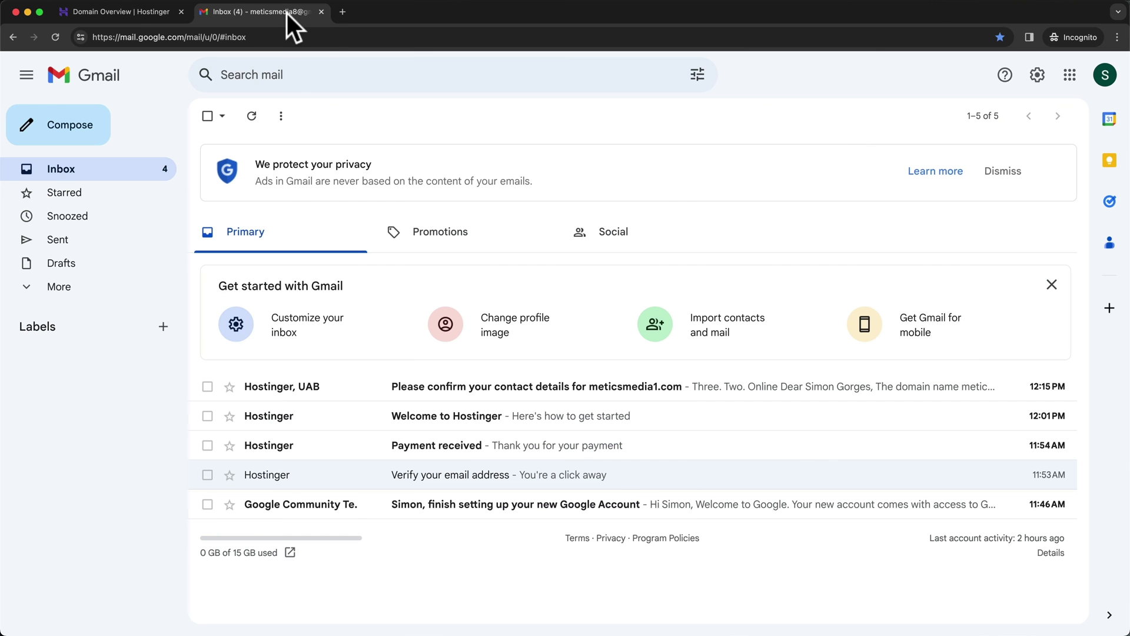
Approve meticsmedia1.com's contact details via the email link, accepting the general terms
{"action": "left_click", "coordinate": [571, 386]}
{"action": "scroll", "coordinate": [629, 441], "scroll_direction": "down", "scroll_amount": 1}
{"action": "scroll", "coordinate": [629, 447], "scroll_direction": "down", "scroll_amount": 4}
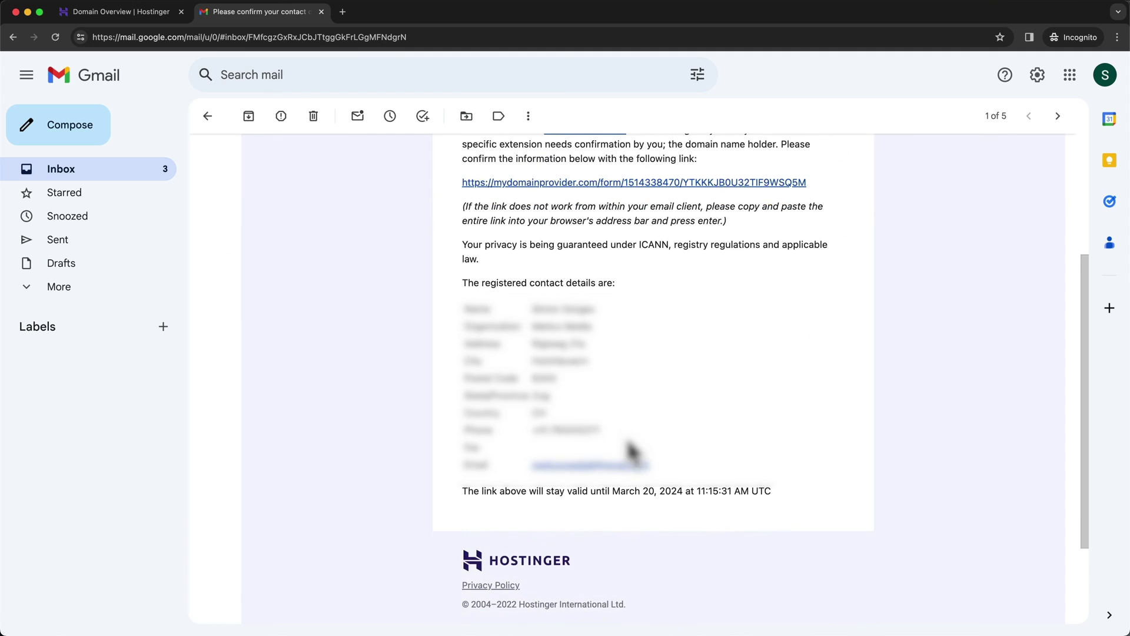
{"action": "scroll", "coordinate": [628, 447], "scroll_direction": "up", "scroll_amount": 3}
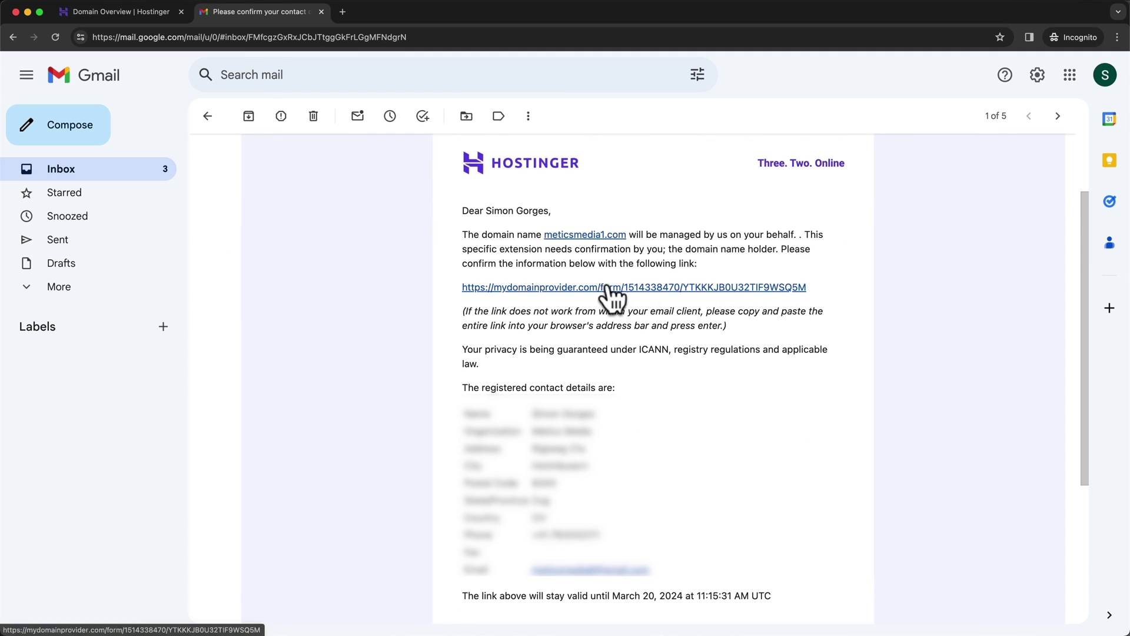
{"action": "left_click", "coordinate": [644, 288]}
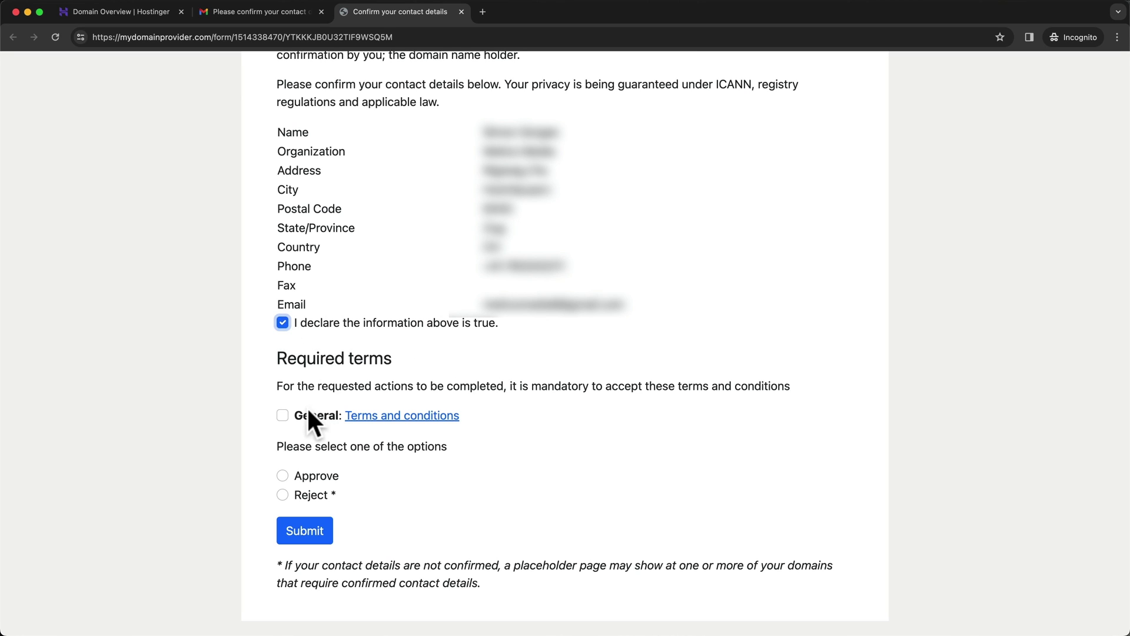
{"action": "left_click", "coordinate": [283, 414]}
{"action": "left_click", "coordinate": [282, 475]}
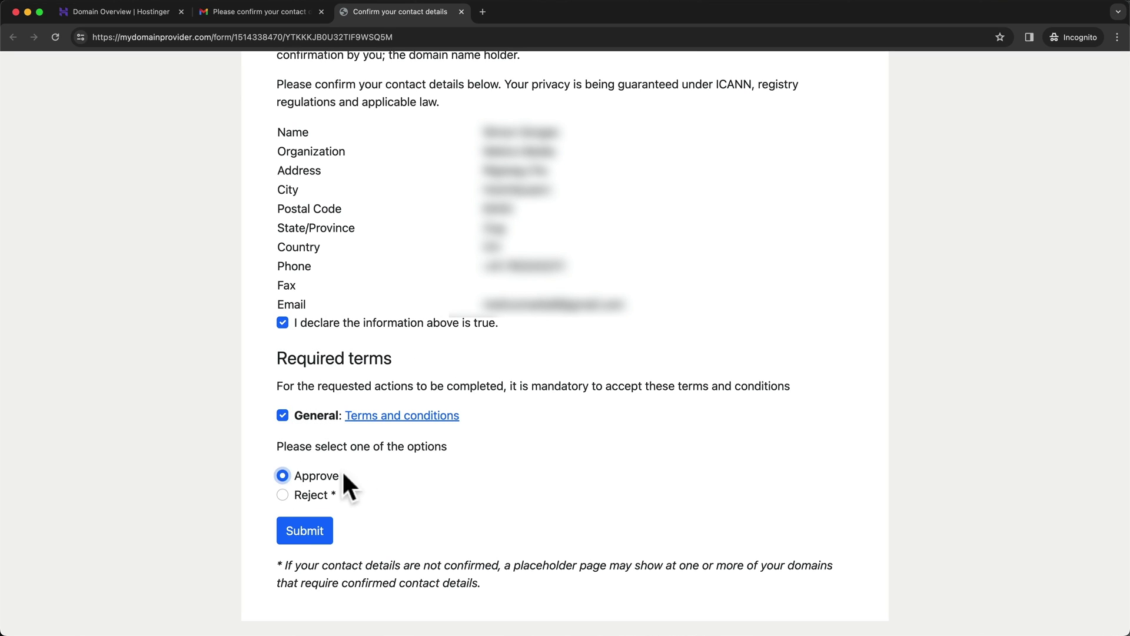
{"action": "left_click", "coordinate": [311, 532]}
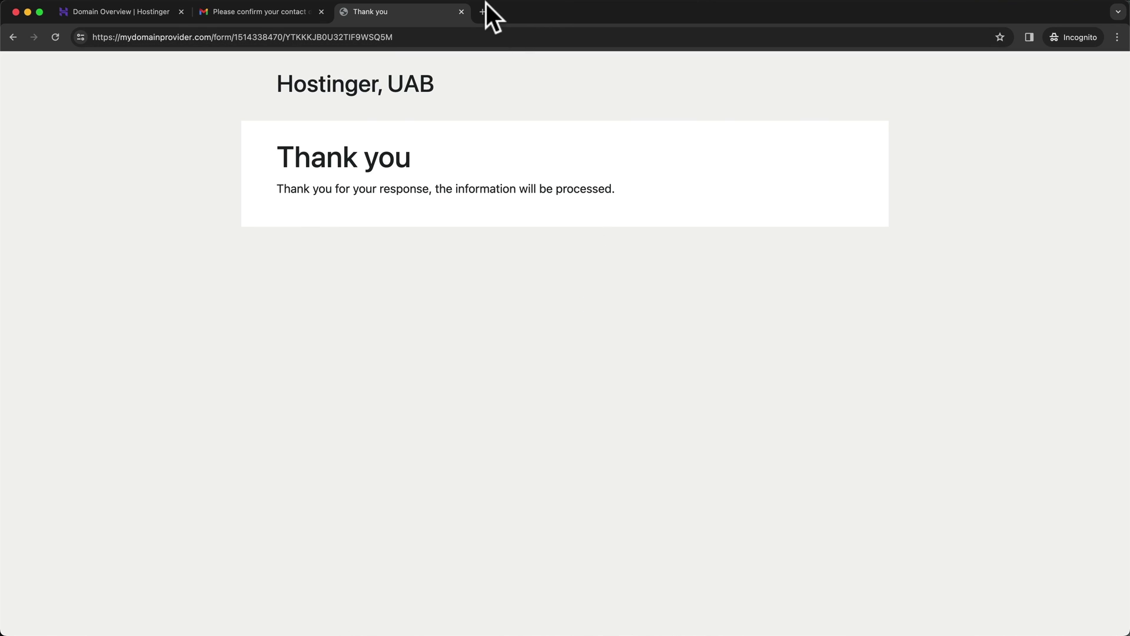
{"action": "left_click", "coordinate": [462, 12]}
Close the Gmail tab and reload the domain overview to show email verification Verified
{"action": "left_click", "coordinate": [322, 13]}
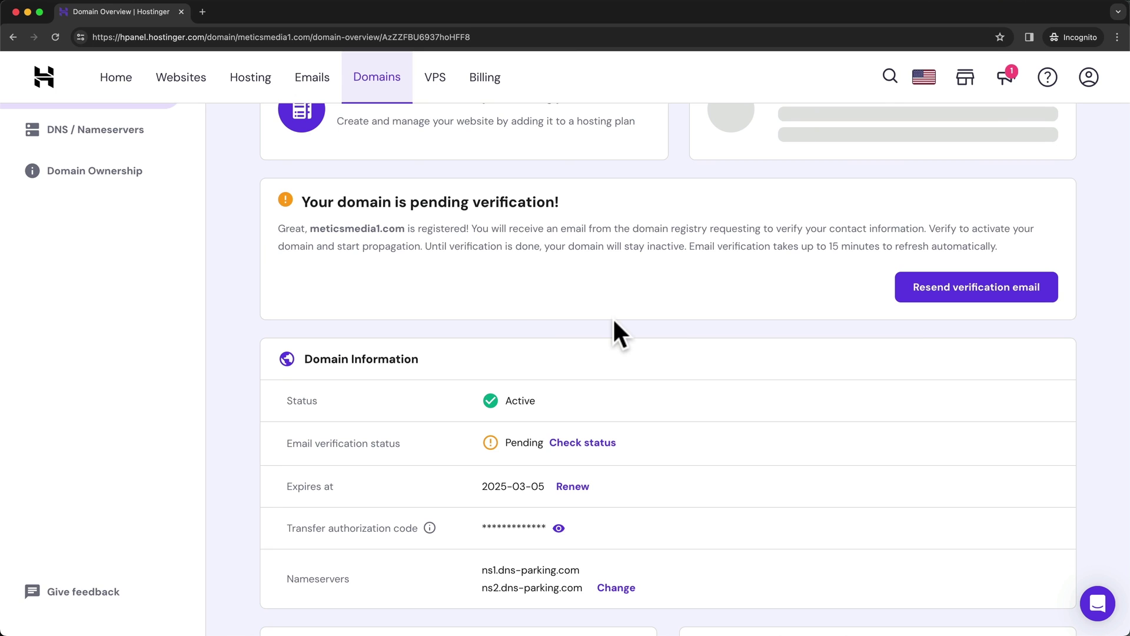
{"action": "left_click", "coordinate": [56, 37]}
{"action": "scroll", "coordinate": [583, 330], "scroll_direction": "down", "scroll_amount": 3}
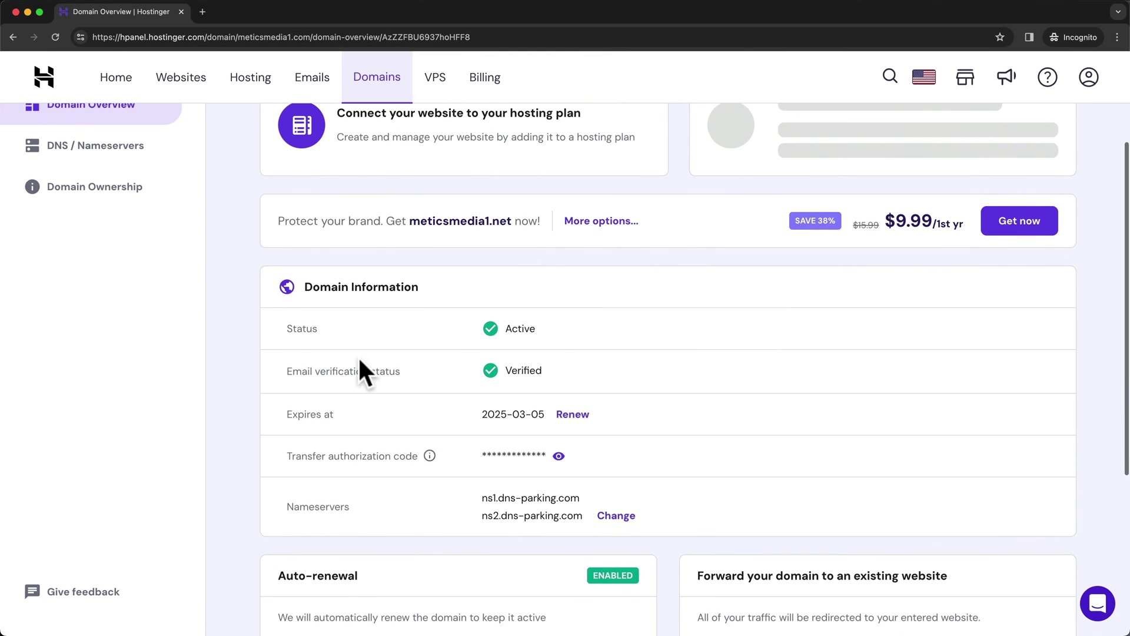
{"action": "left_click_drag", "start_coordinate": [289, 370], "coordinate": [405, 371]}
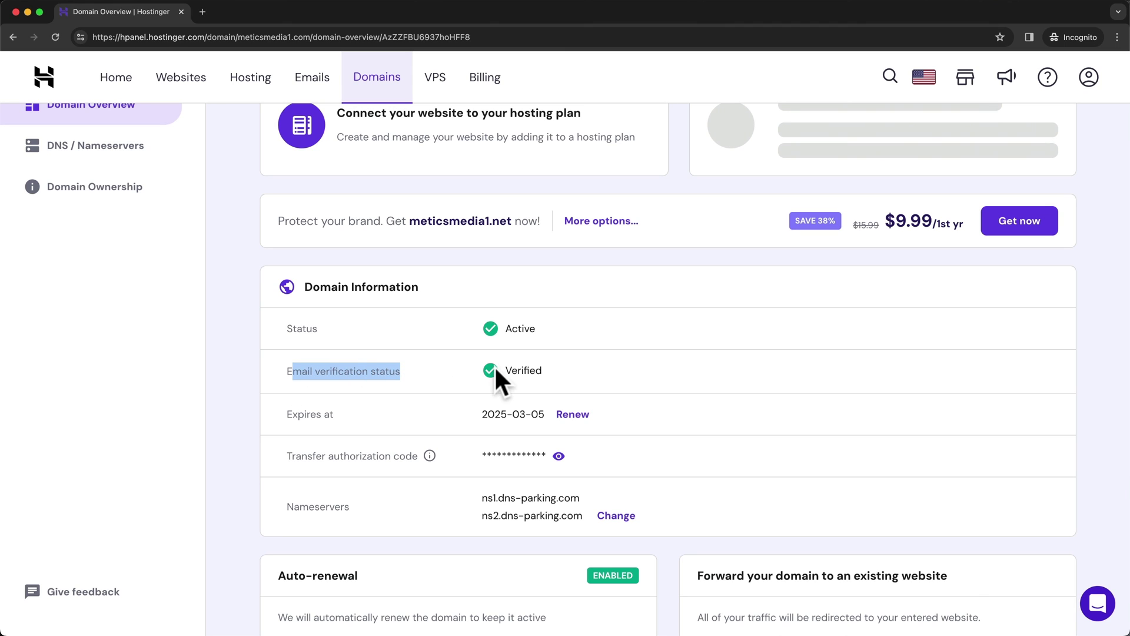